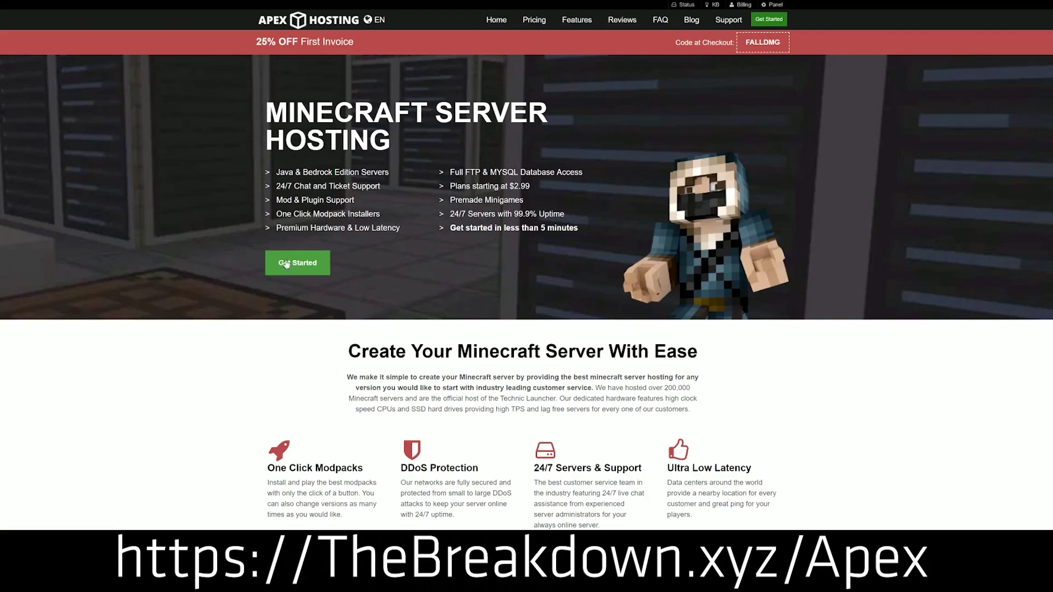
Step: Highlight the Automated Backups and Instant Setup feature text, then expand the server JAR version list
scroll(413, 329, down, 1)
scroll(413, 330, down, 4)
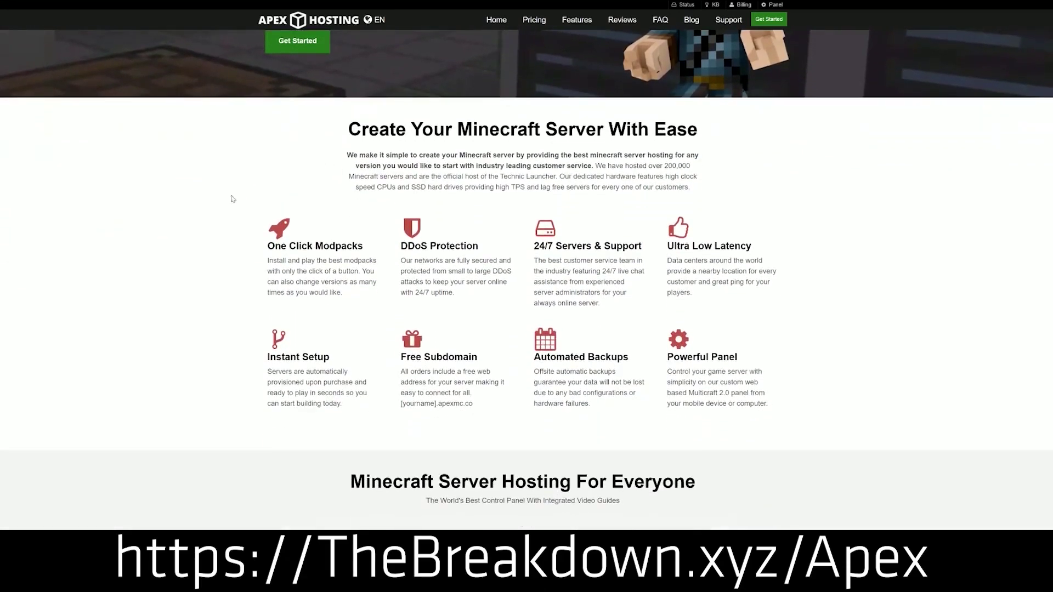
drag(267, 246, 645, 249)
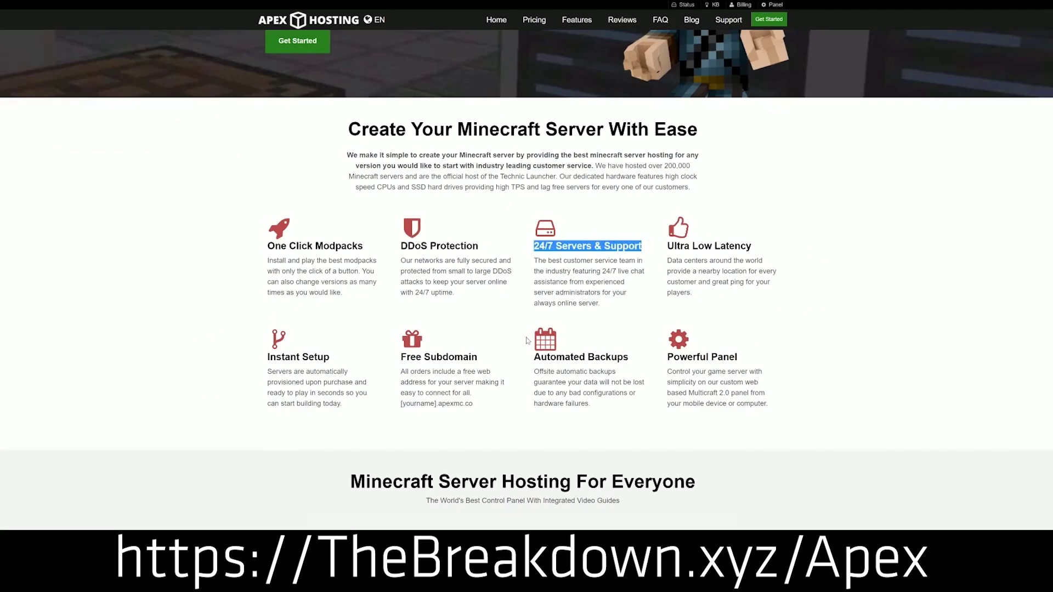
drag(534, 358, 661, 358)
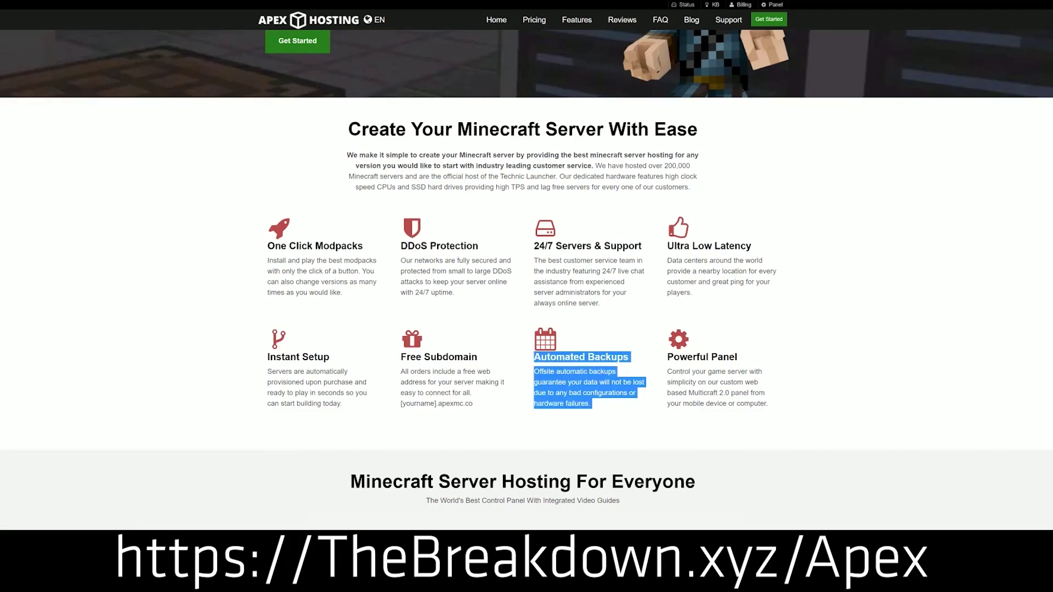
click(512, 361)
drag(343, 406, 267, 356)
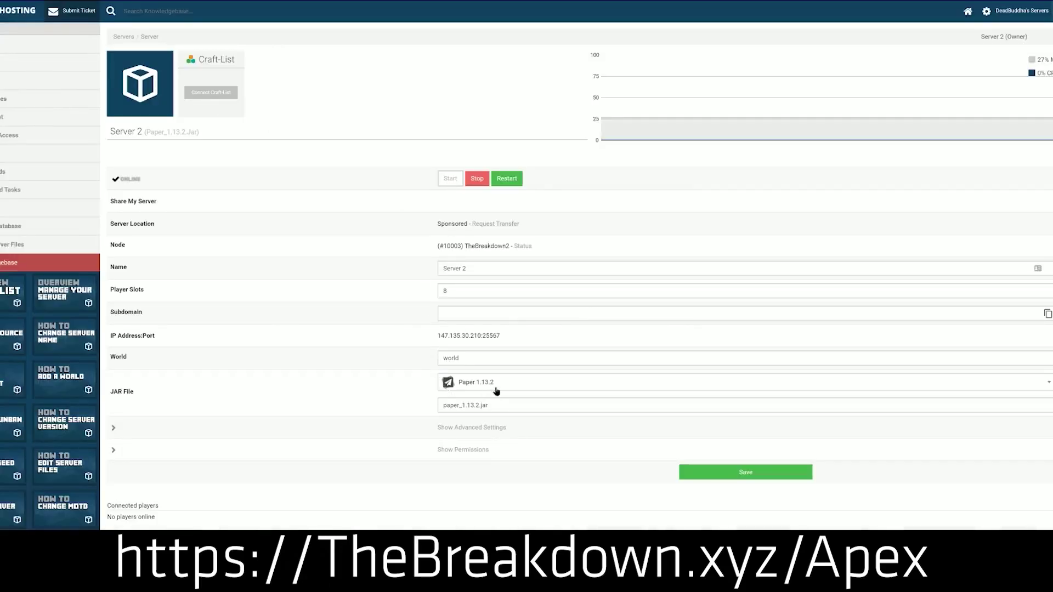
click(497, 390)
scroll(494, 455, down, 2)
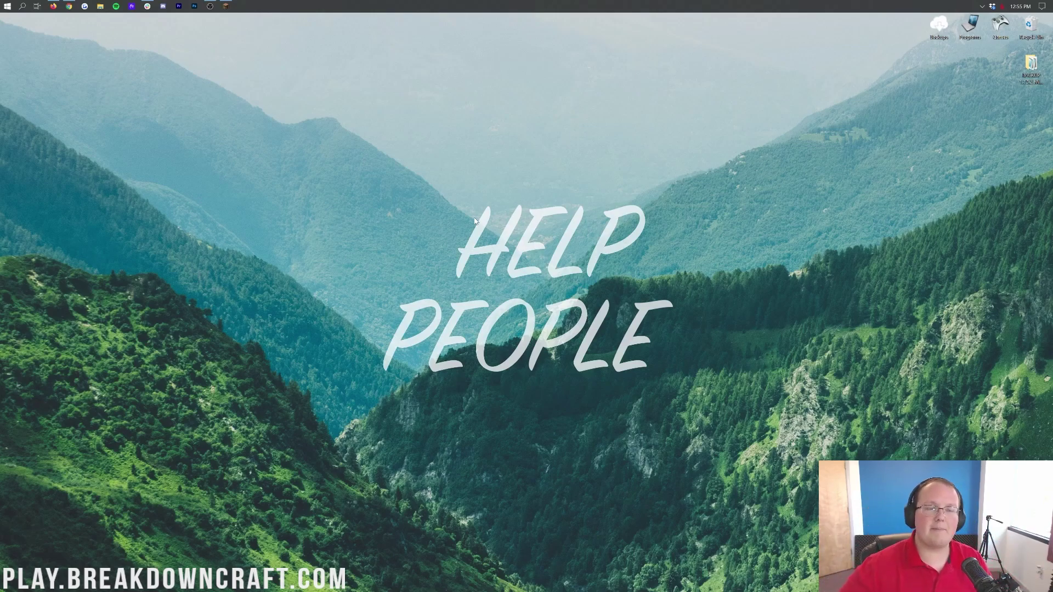
Step: Search the Start menu for 'run' and launch the Run dialog
click(11, 5)
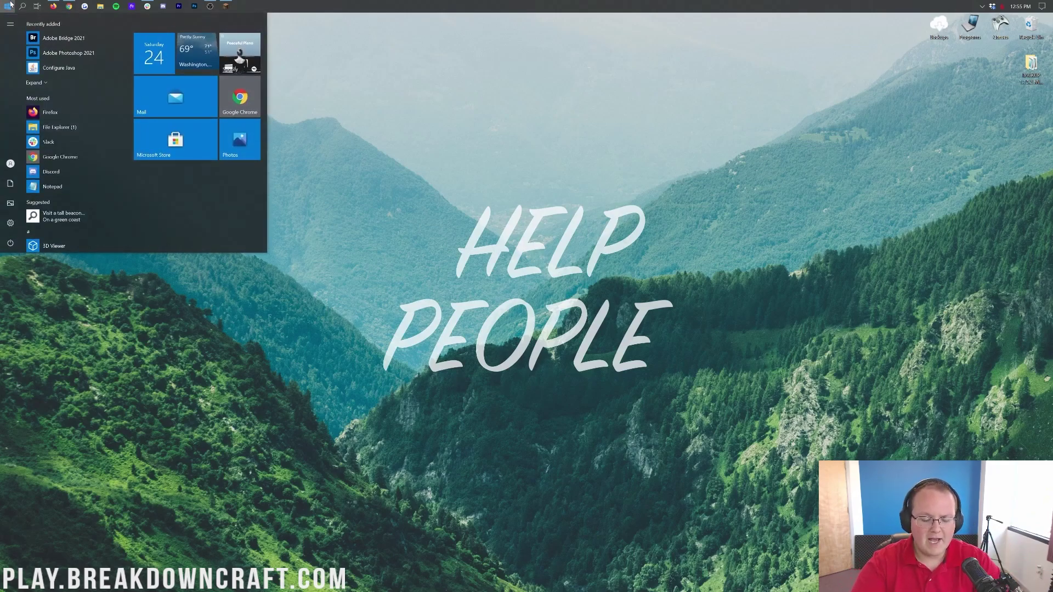
text(run)
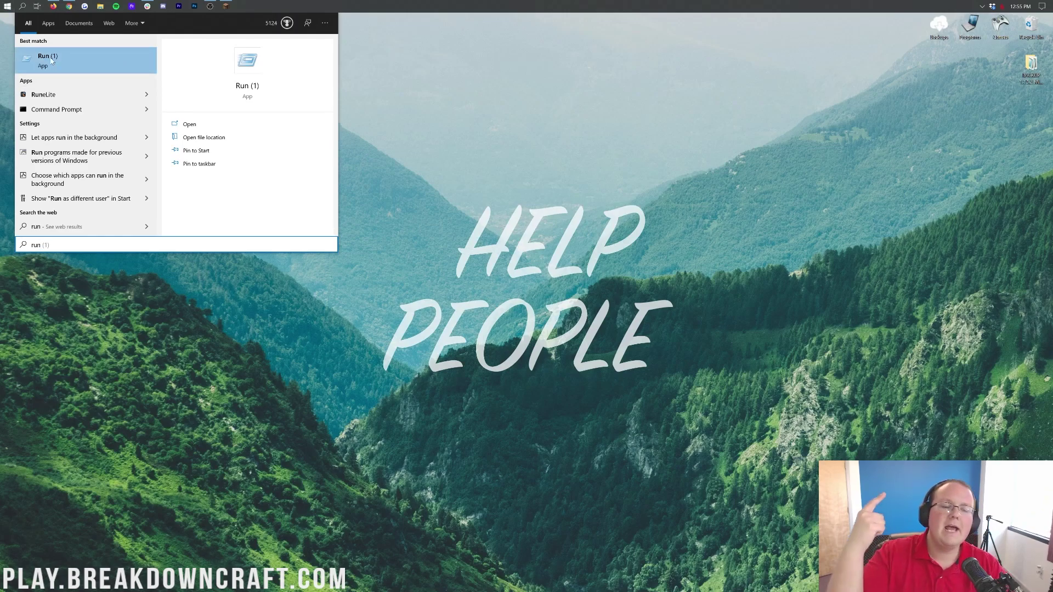
right_click(52, 61)
click(45, 60)
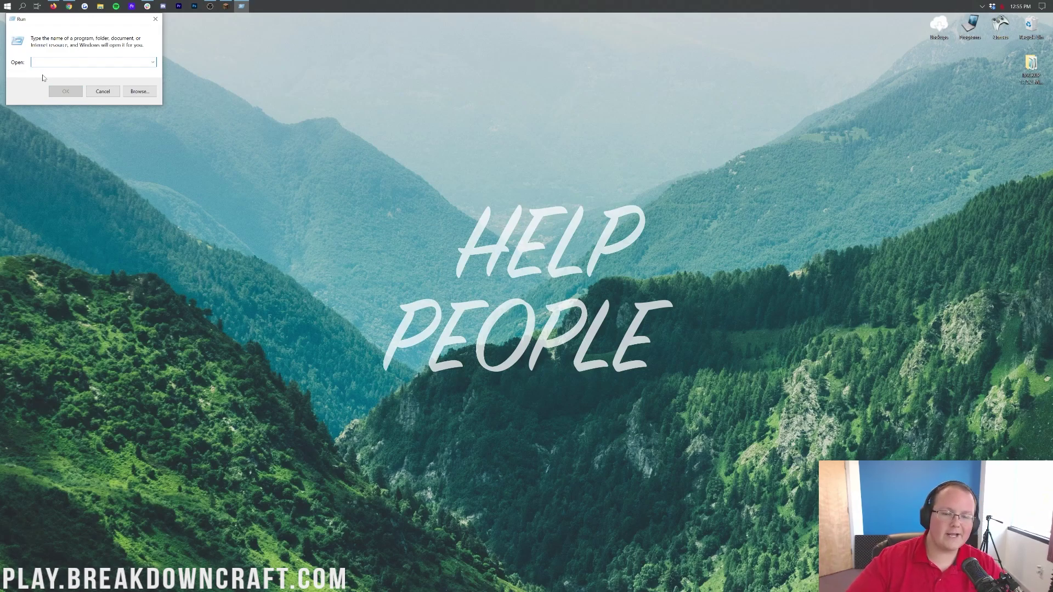
Step: Enter %appdata% in the Run dialog and confirm to open the Roaming folder
text(%)
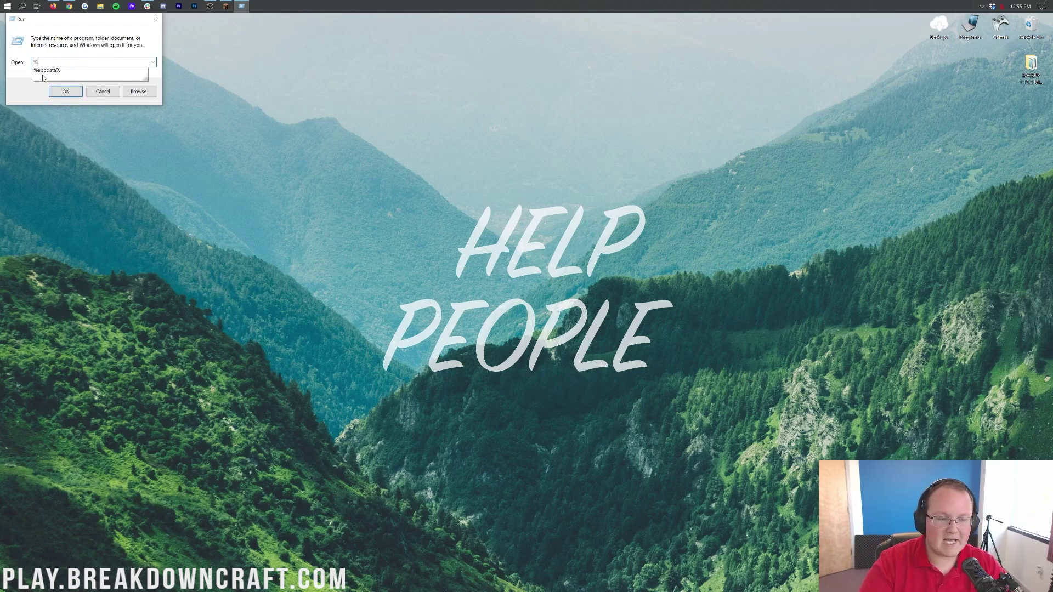
text(appdata%)
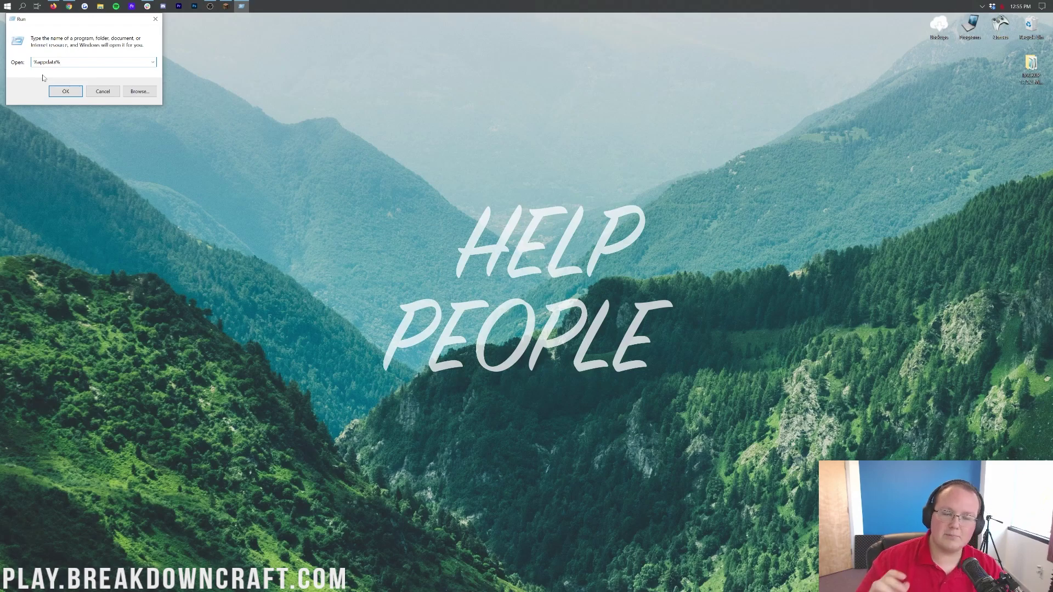
drag(60, 62, 5, 66)
drag(82, 22, 85, 25)
key(Right)
key(ctrl+a)
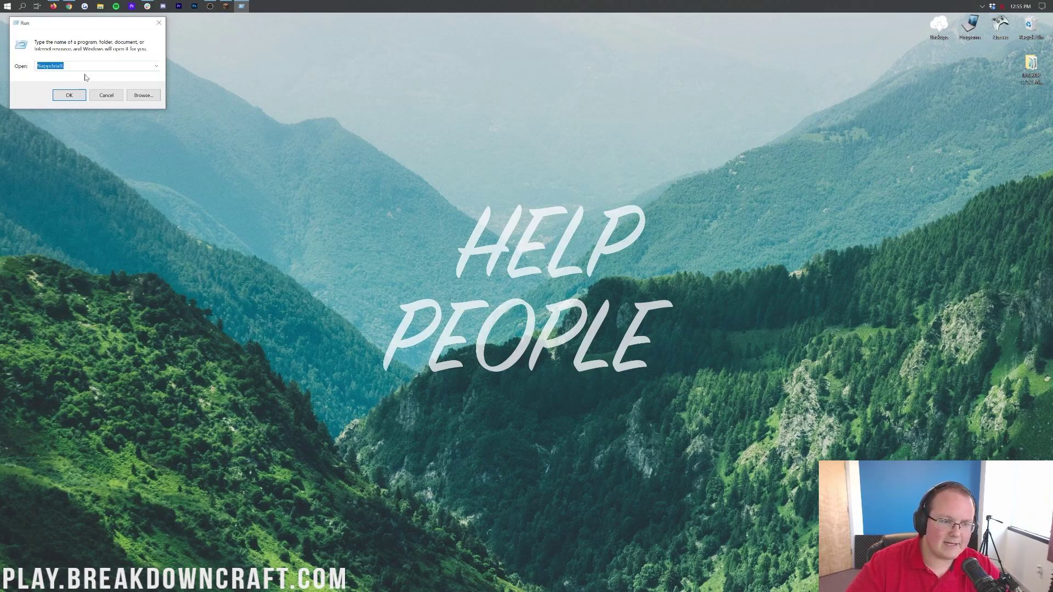
key(Right)
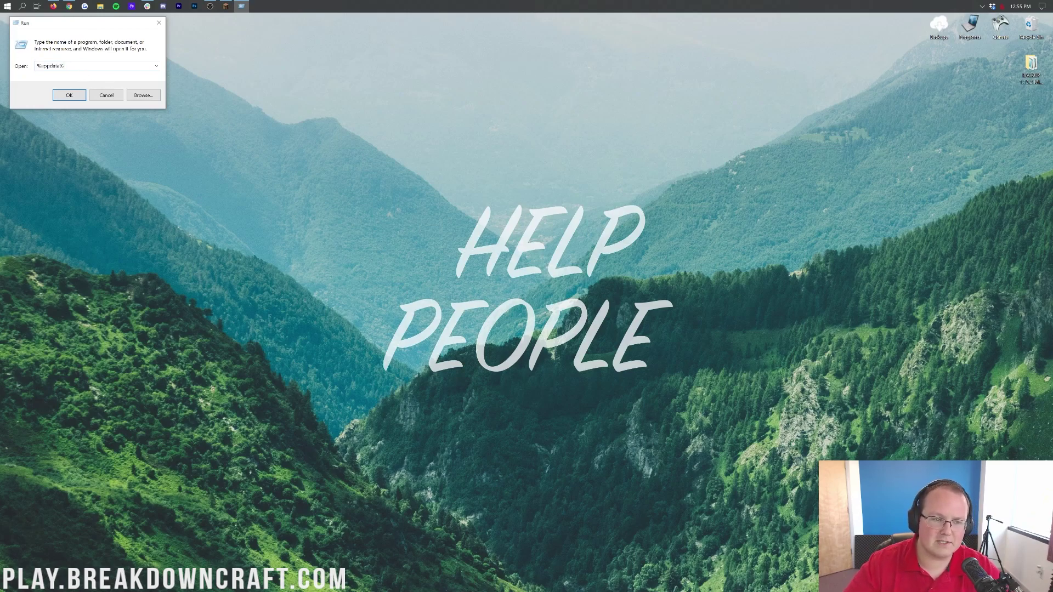
click(68, 94)
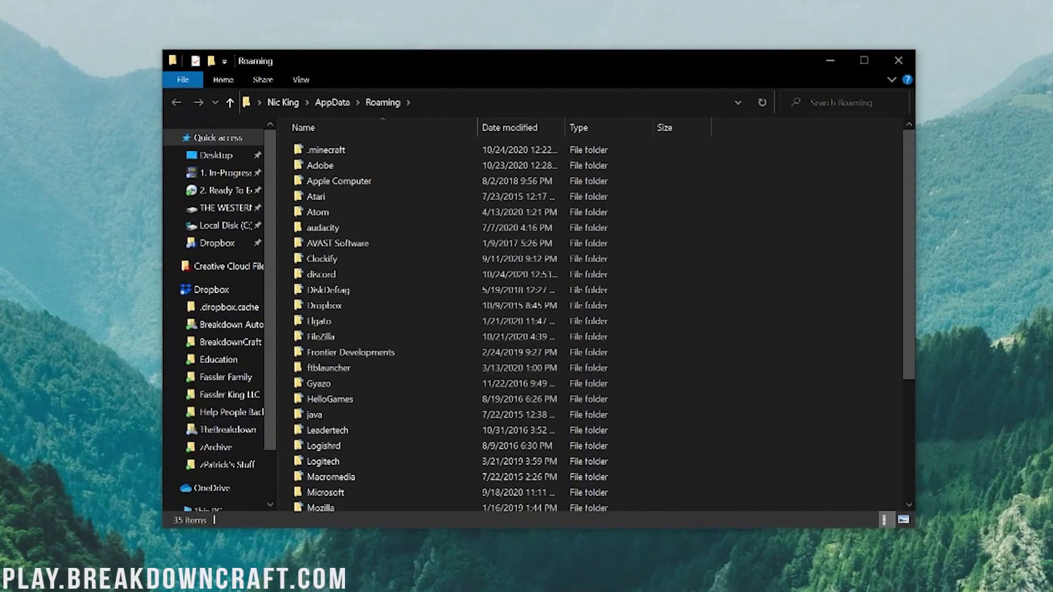
Step: Open .minecraft, look inside the assets and skins folders, then go back
double_click(358, 145)
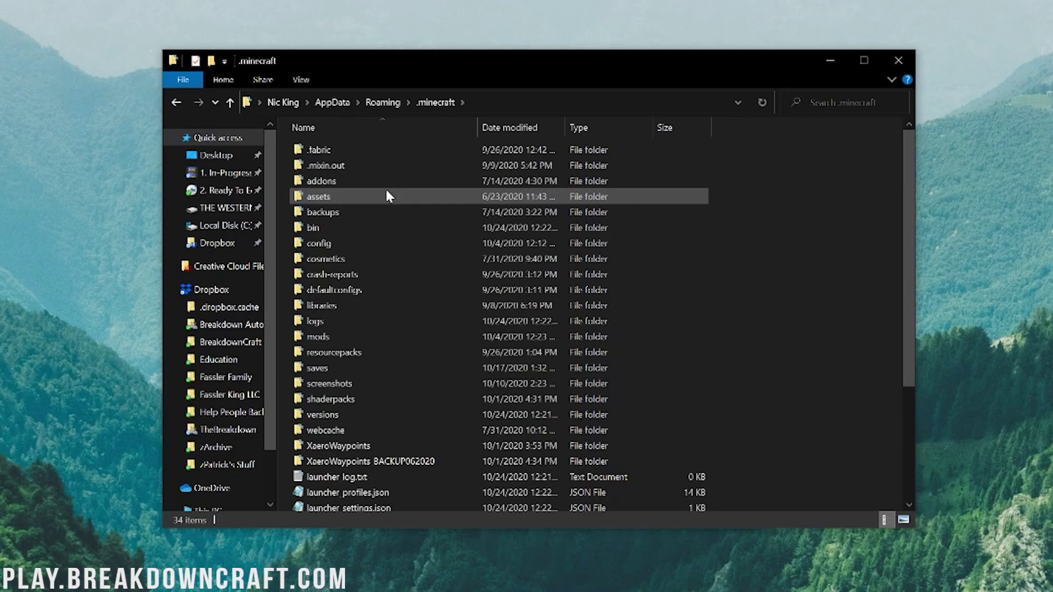
click(340, 154)
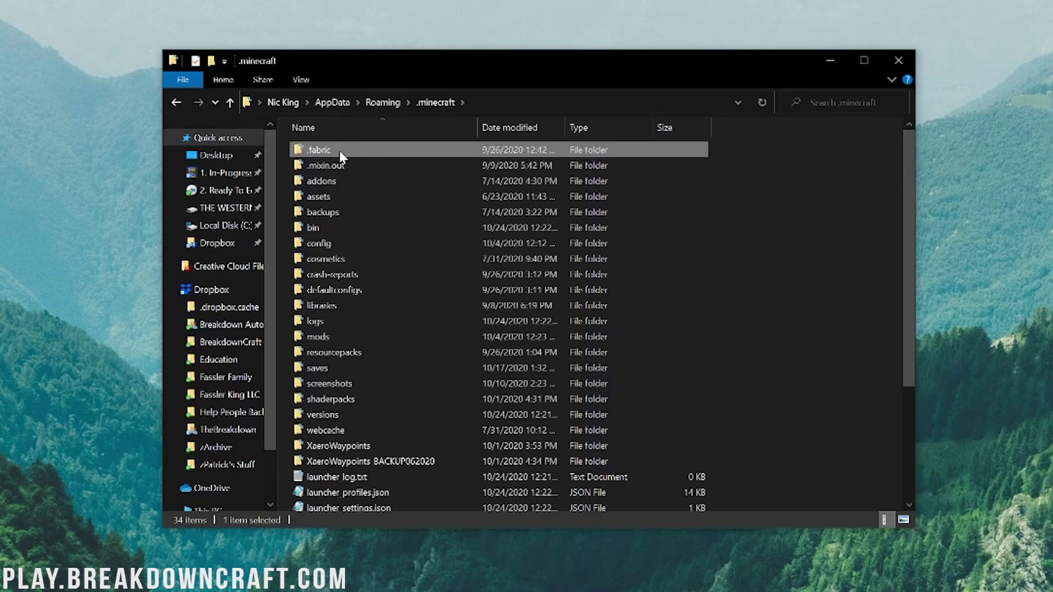
double_click(329, 198)
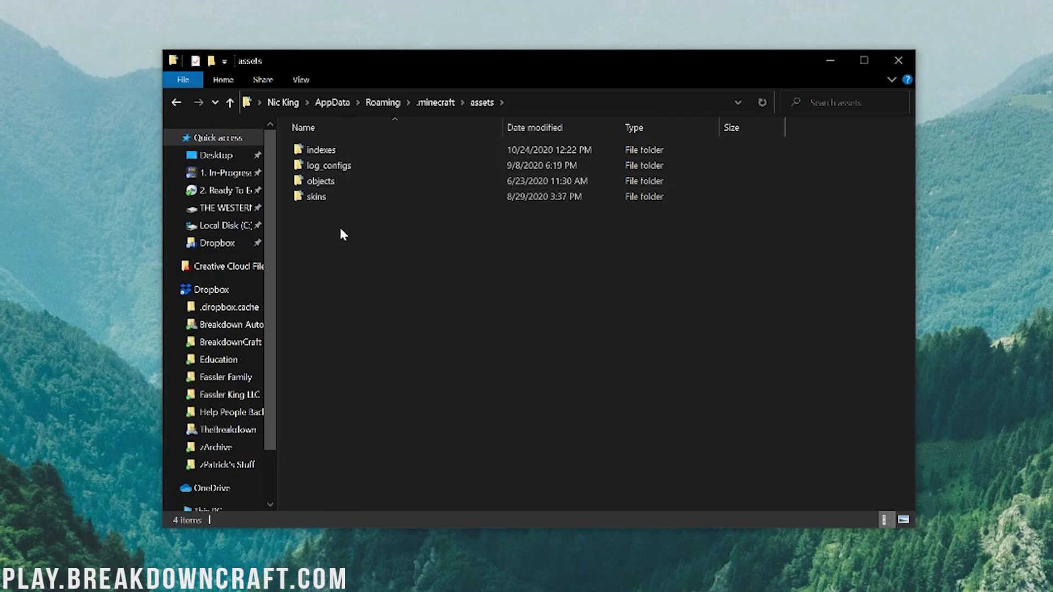
double_click(340, 196)
key(BackSpace)
key(BackSpace)
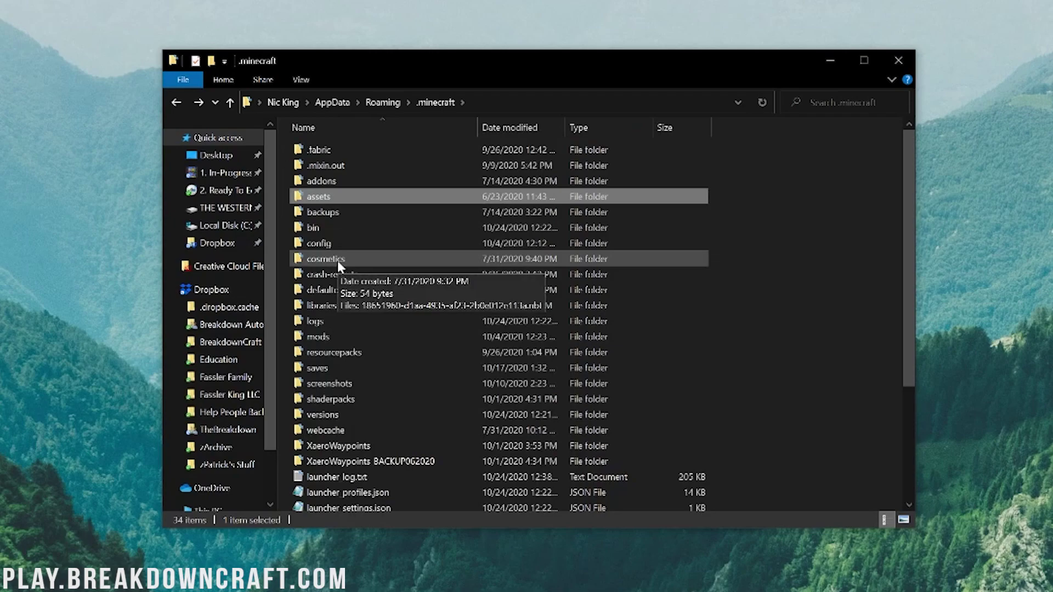
Step: Browse the crash-reports and logs folders, returning to .minecraft after each
double_click(376, 274)
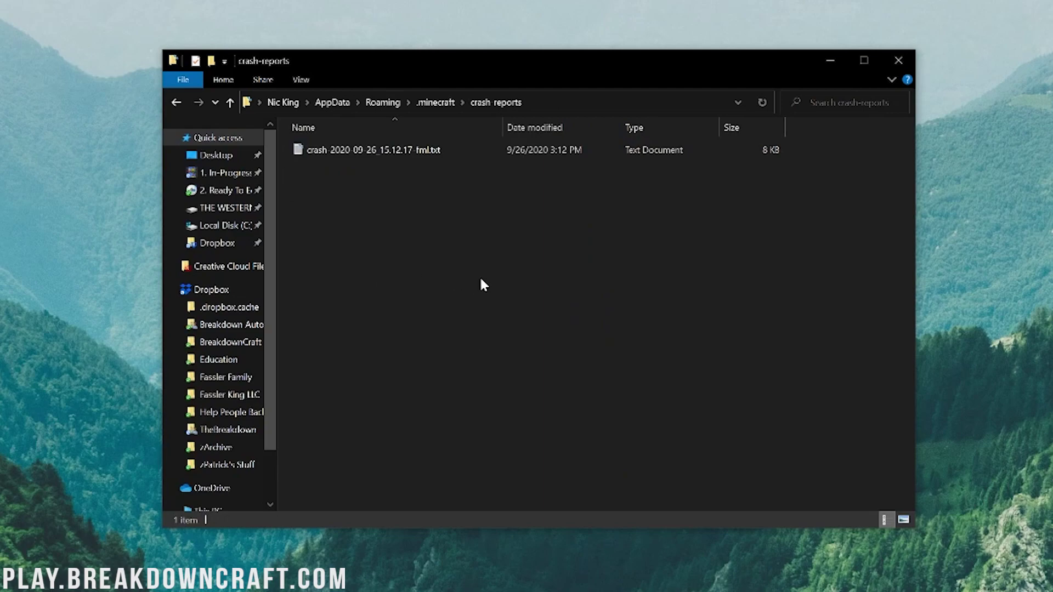
key(alt+Left)
double_click(371, 317)
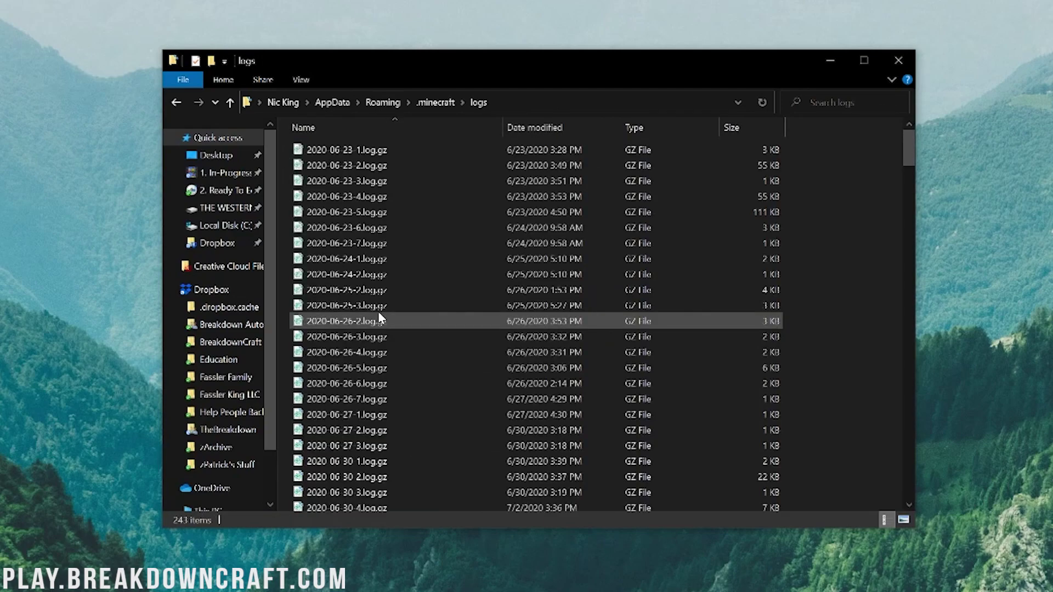
scroll(387, 277, down, 20)
scroll(393, 316, up, 20)
key(alt+Left)
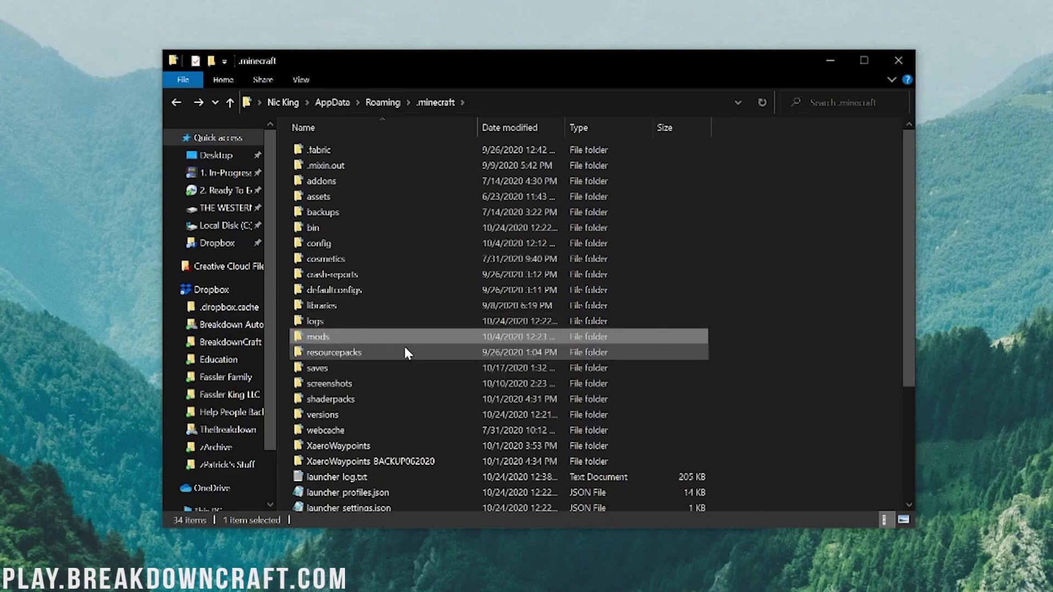
click(404, 354)
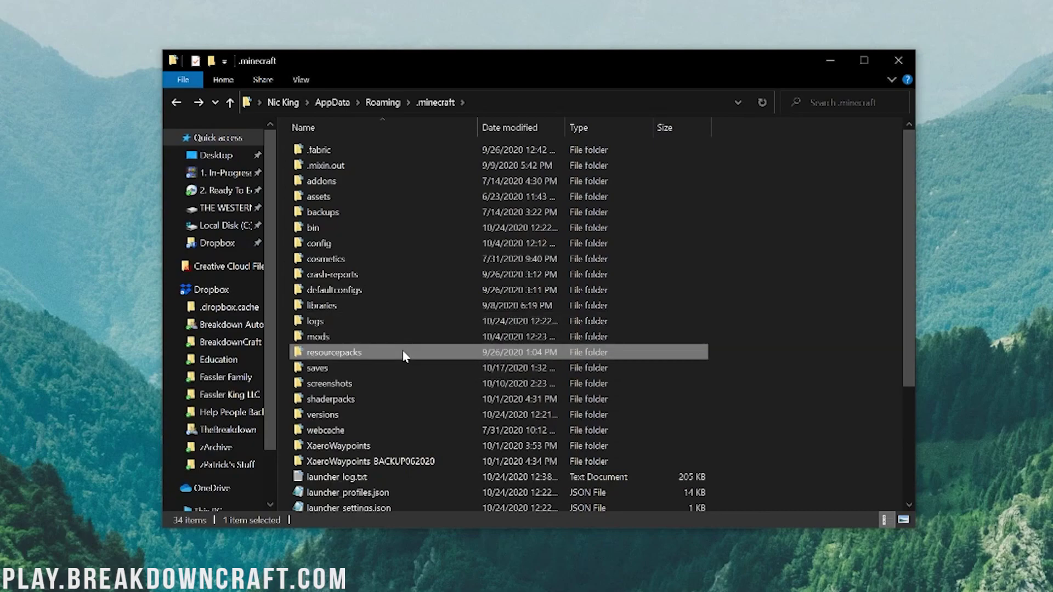
double_click(404, 353)
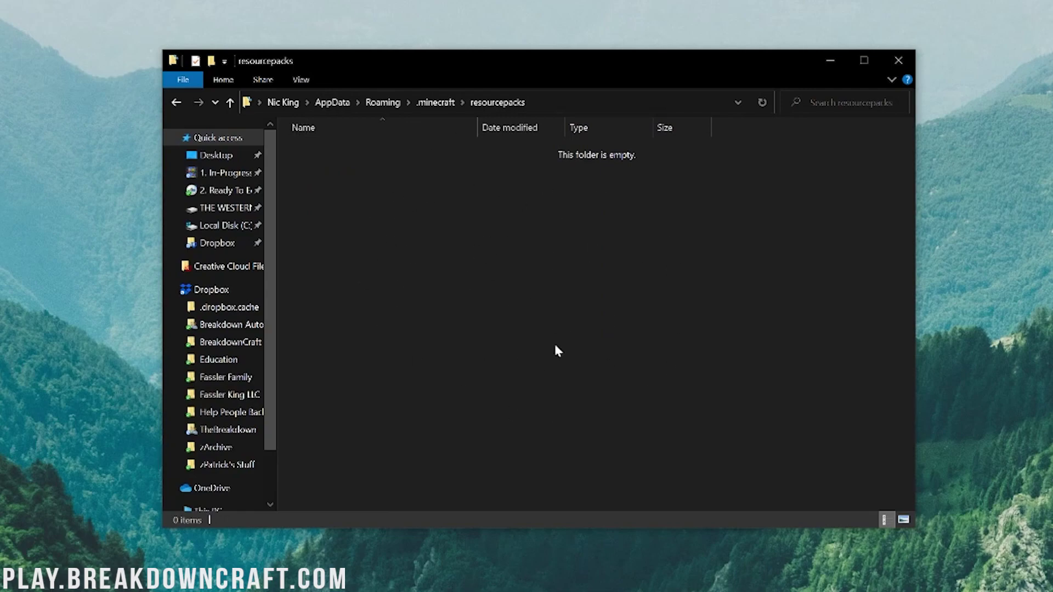
key(alt+Left)
double_click(340, 371)
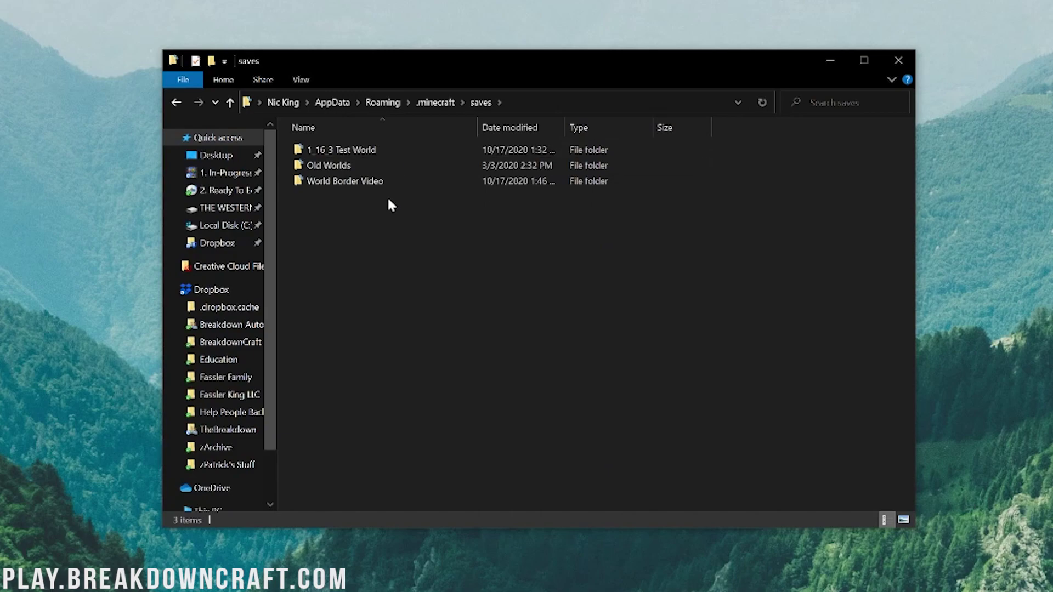
click(345, 185)
click(342, 149)
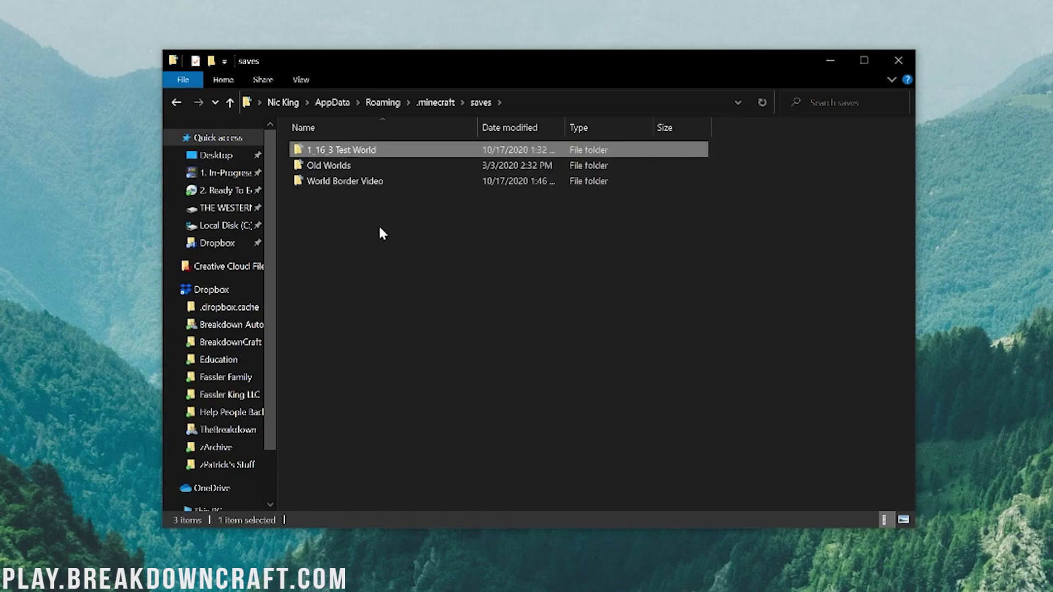
double_click(351, 168)
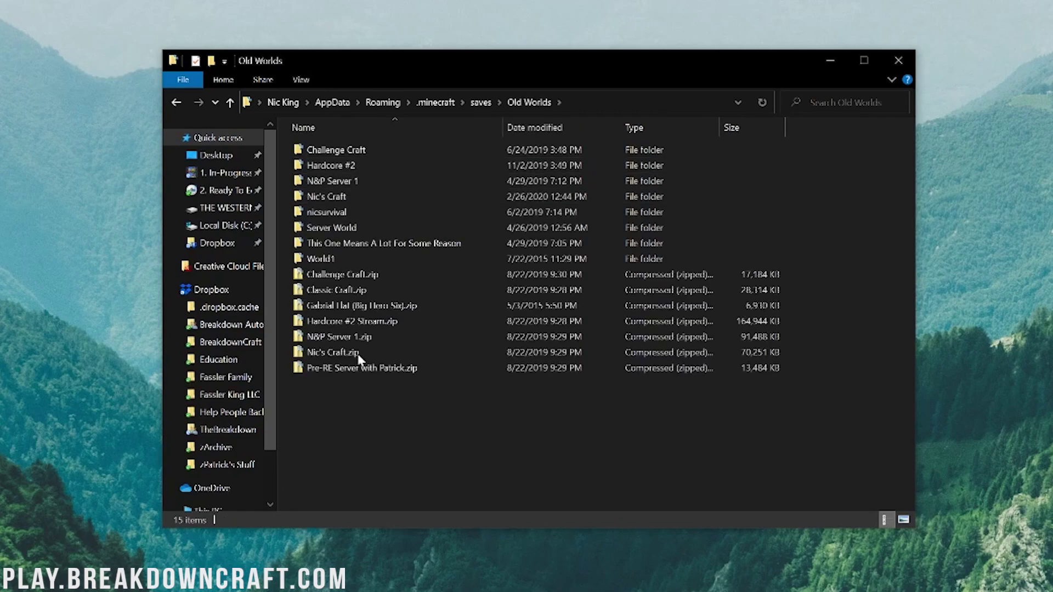
key(alt+Left)
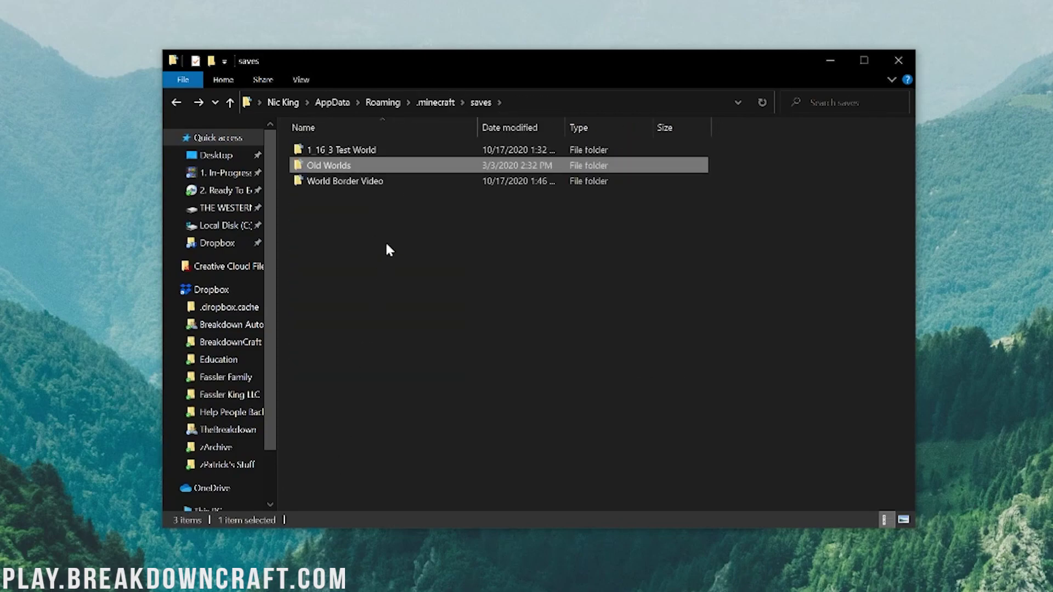
key(alt+Left)
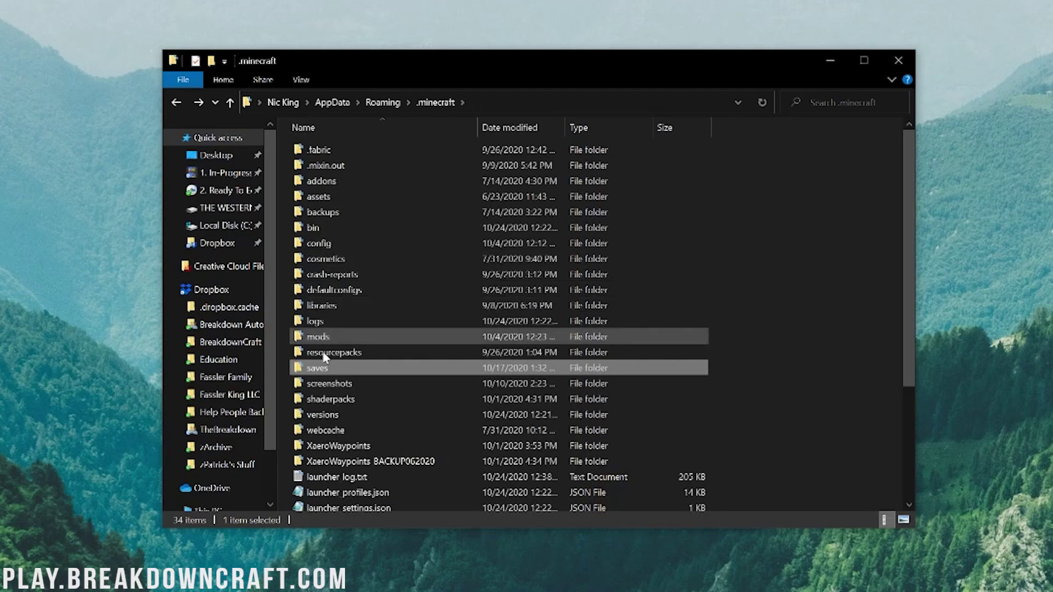
double_click(328, 384)
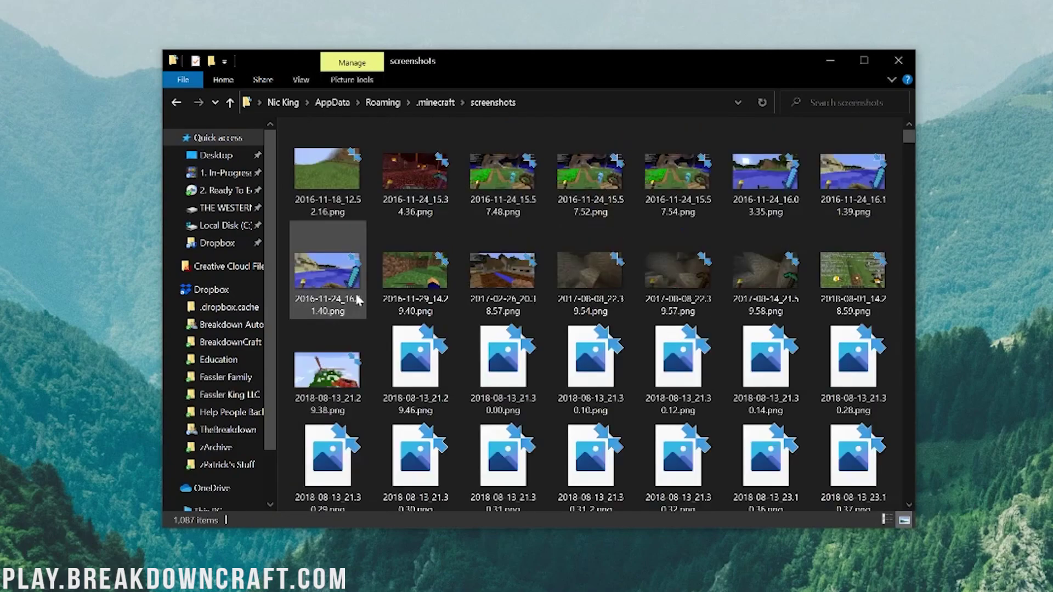
mouse_move(914, 141)
mouse_down()
mouse_move(918, 173)
mouse_move(900, 130)
mouse_up()
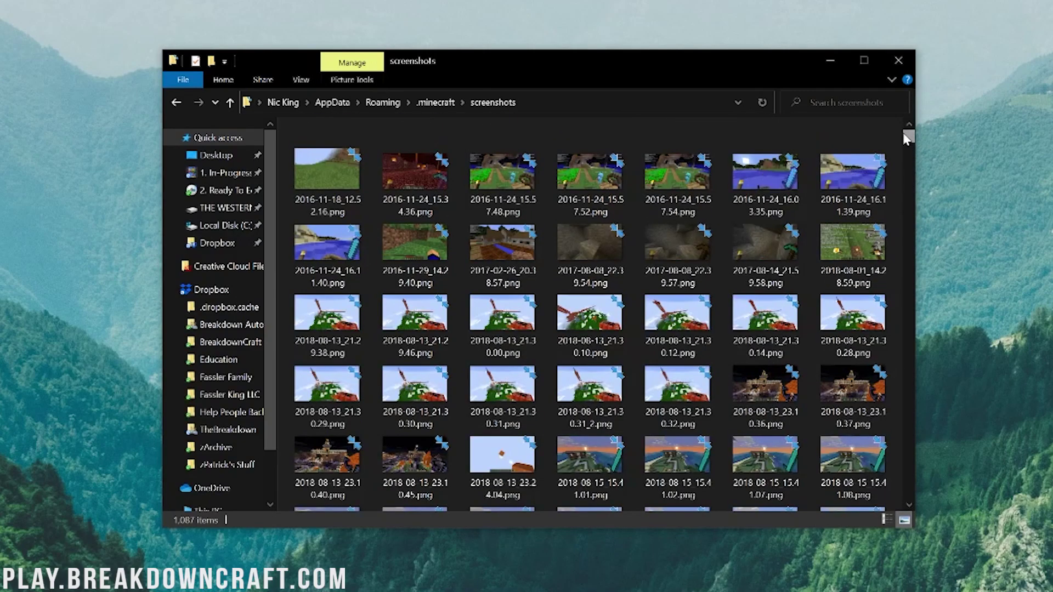
click(325, 157)
double_click(325, 158)
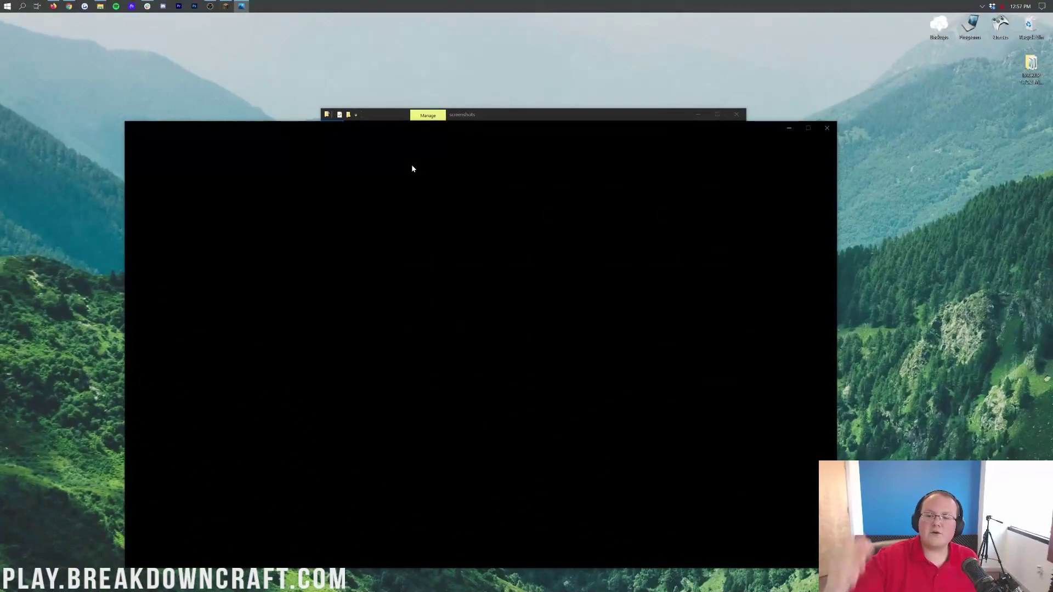
scroll(502, 183, down, 2)
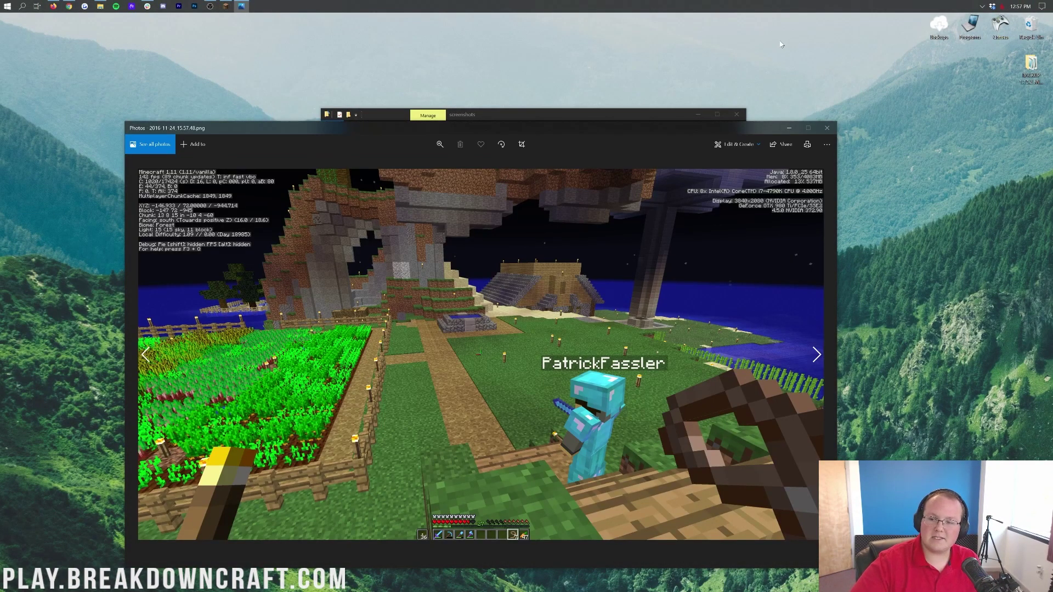
click(826, 129)
drag(742, 157, 744, 368)
double_click(415, 335)
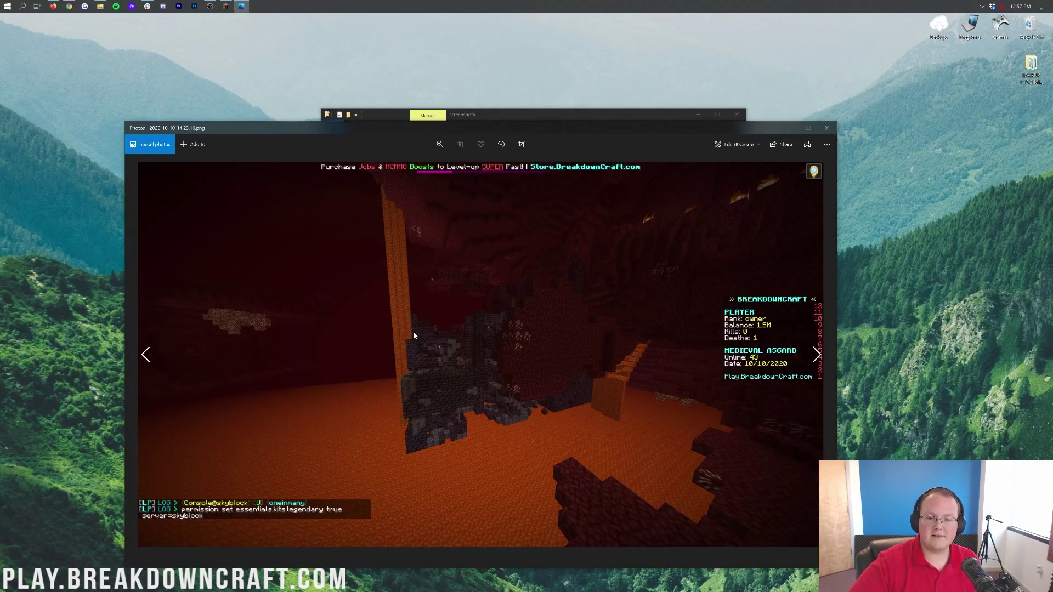
key(Left)
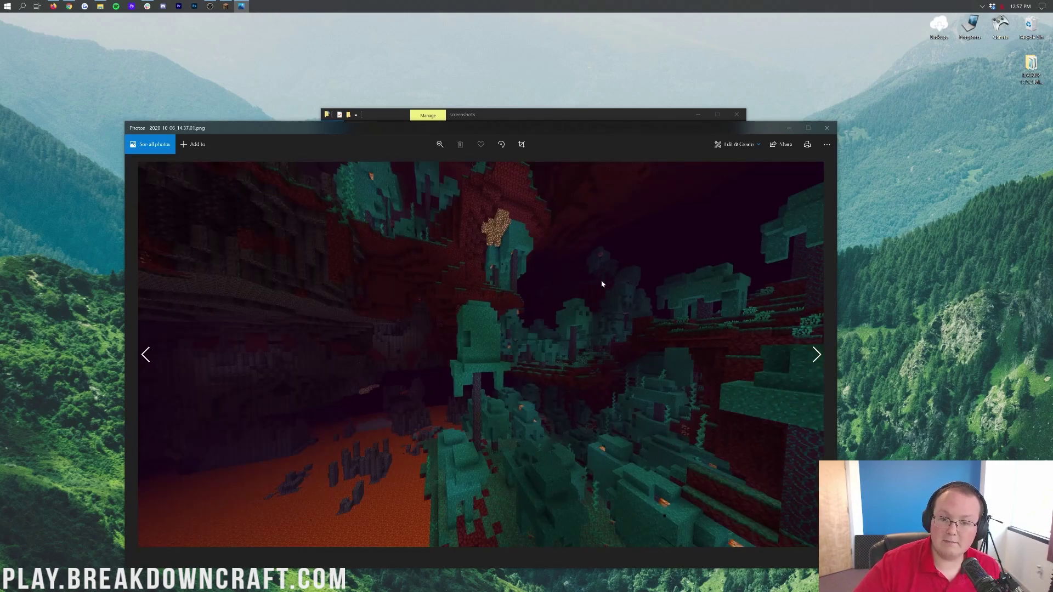
click(827, 127)
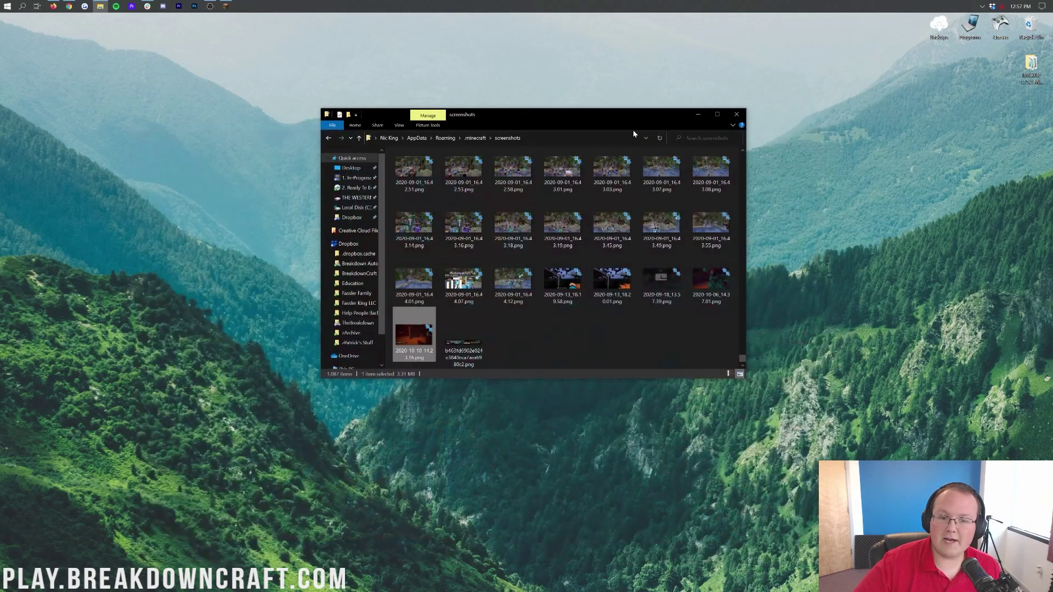
Step: Go up to .minecraft and open its versions folder
click(475, 137)
scroll(444, 285, down, 1)
click(414, 296)
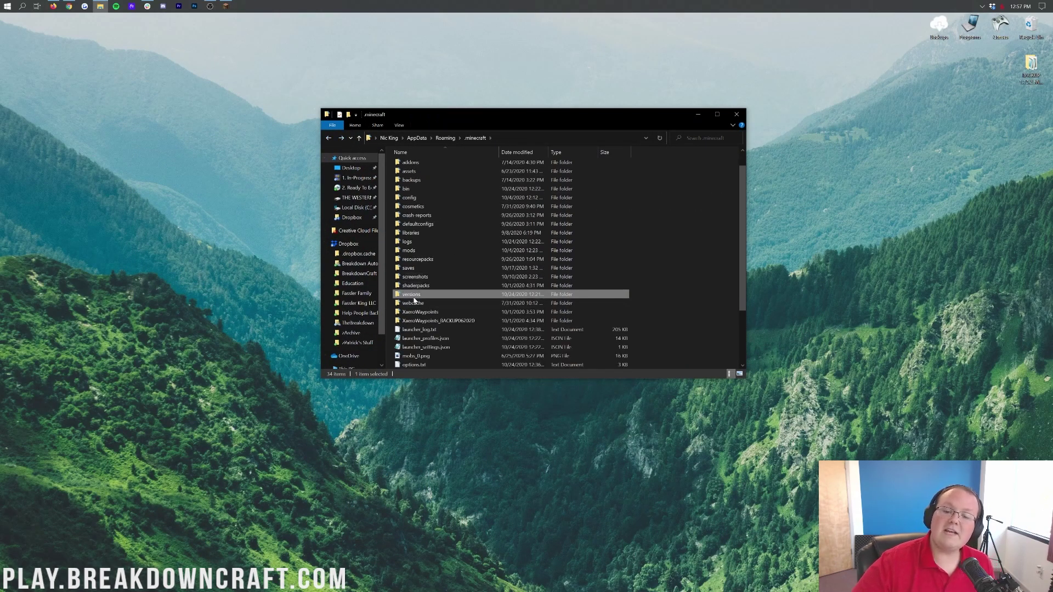
double_click(415, 297)
Step: Delete the 1.16.2, 1.16.3-forge-34.1.0 and 1.16.3-OptiFine_HD_U_G3_pre2 folders, then go back
click(436, 165)
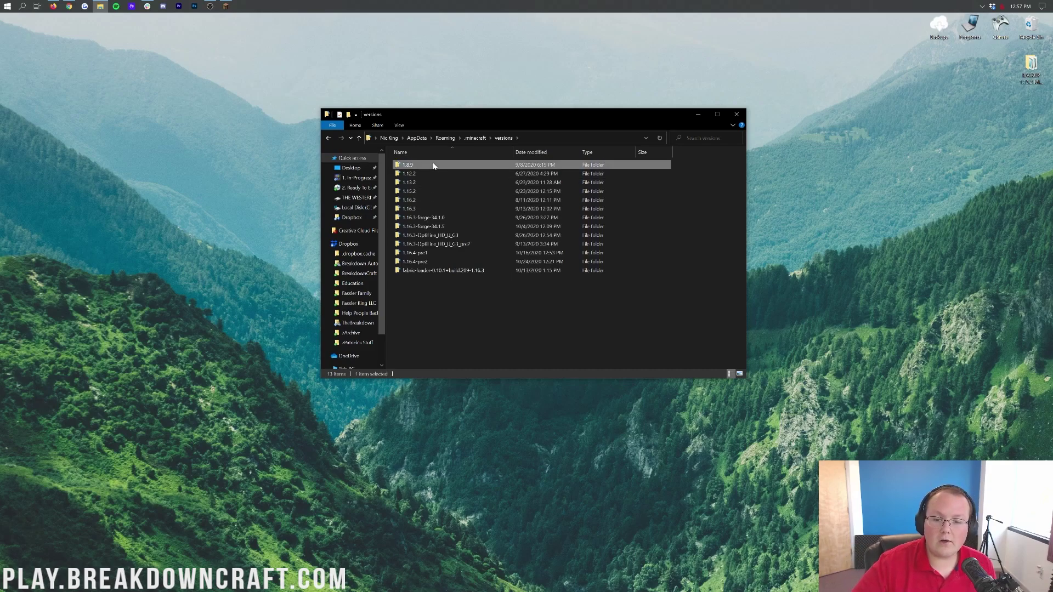
click(432, 291)
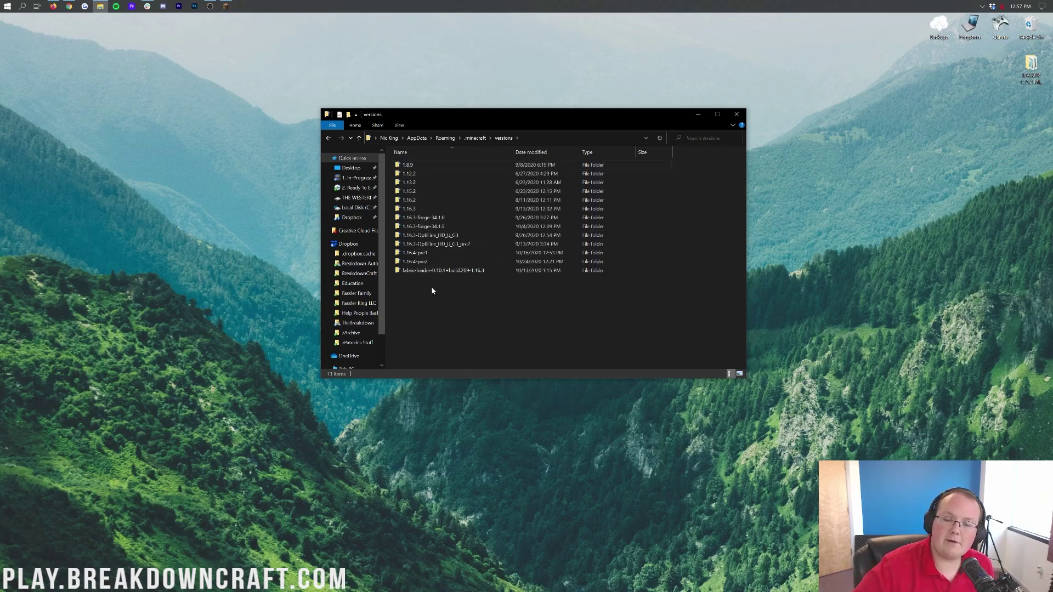
click(442, 244)
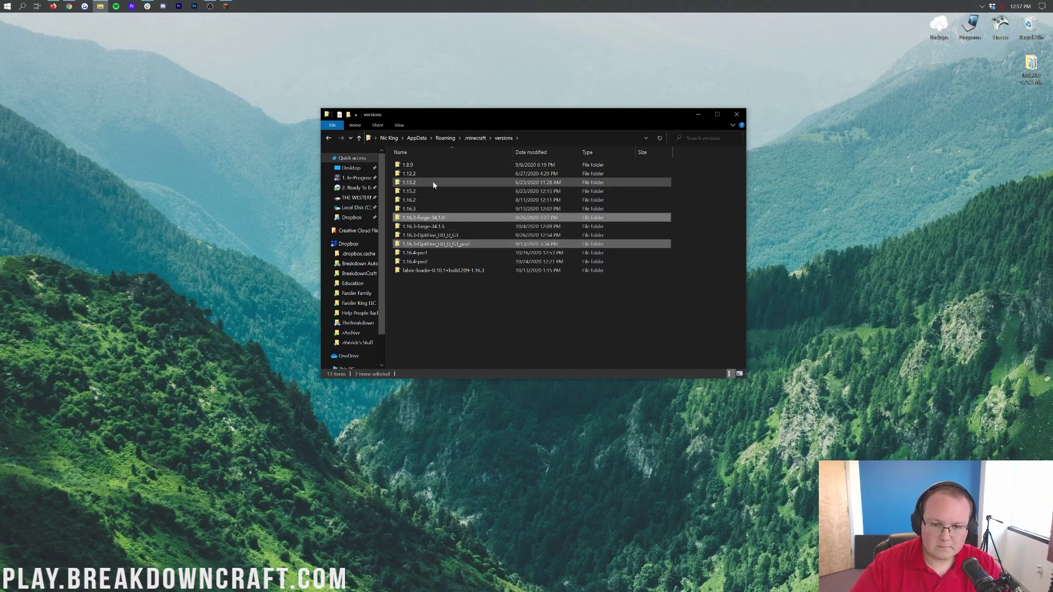
ctrl+click(425, 203)
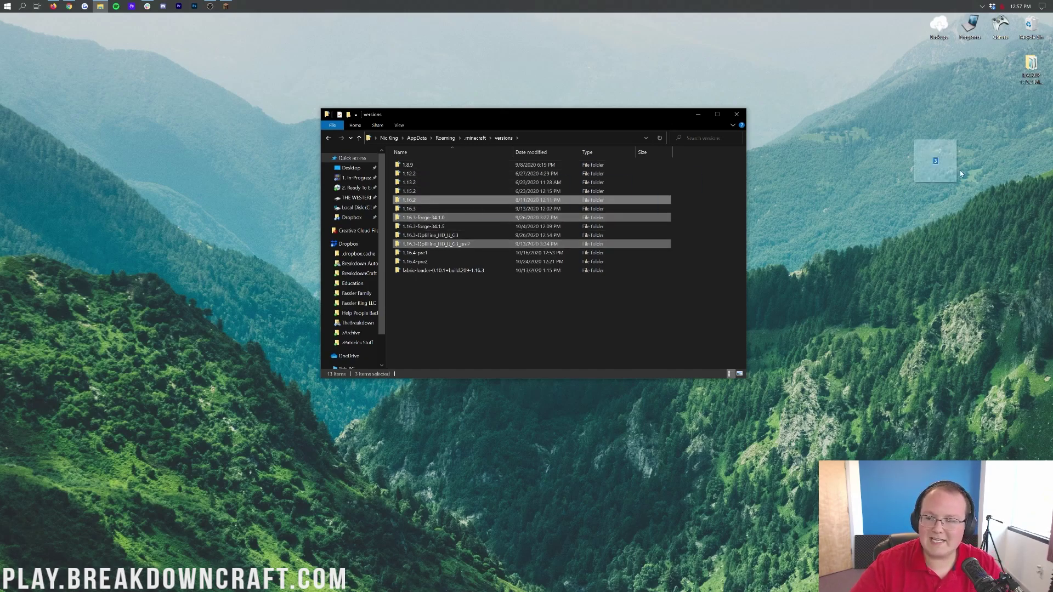
click(878, 103)
key(alt+Tab)
key(Delete)
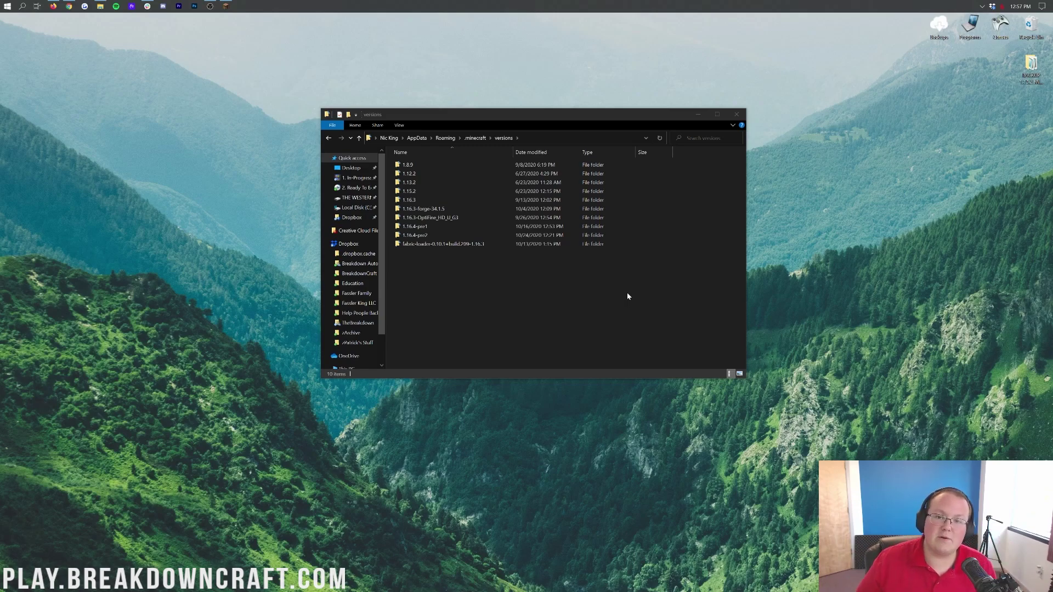
click(645, 277)
click(475, 138)
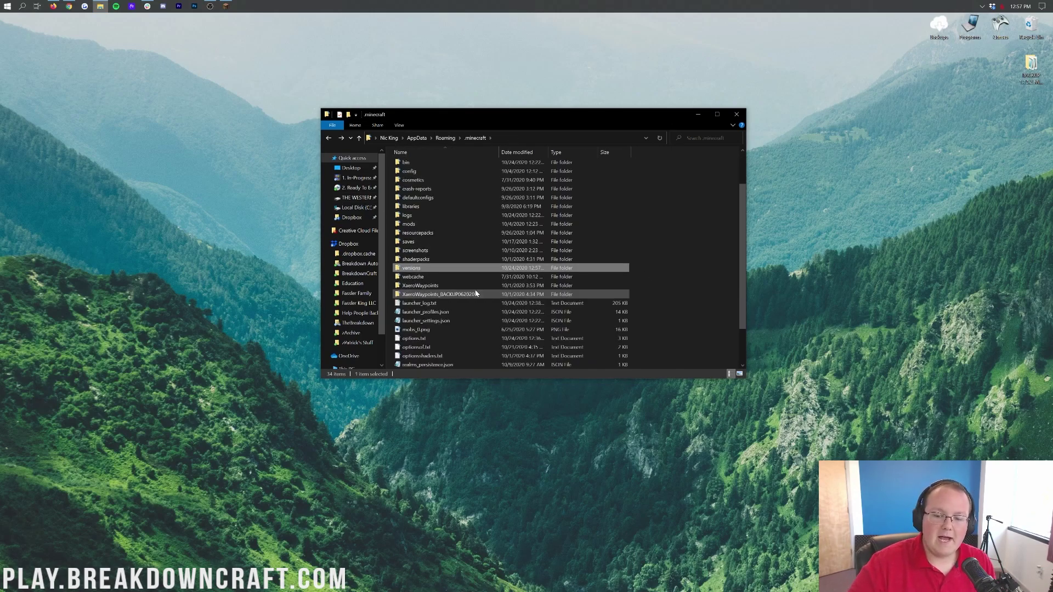
scroll(444, 318, down, 2)
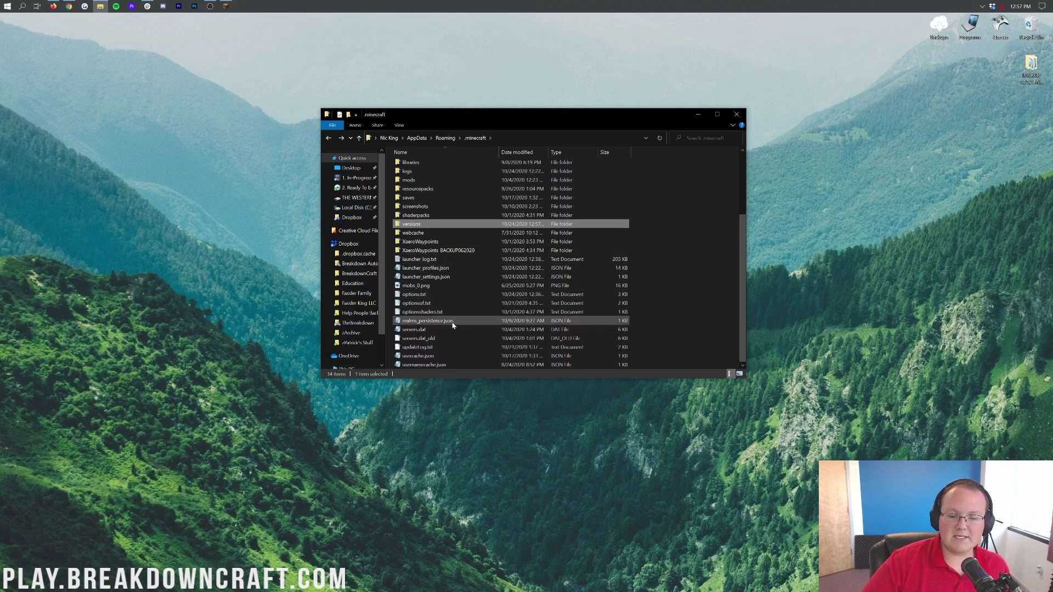
click(438, 294)
double_click(439, 295)
scroll(439, 294, down, 8)
scroll(439, 294, down, 16)
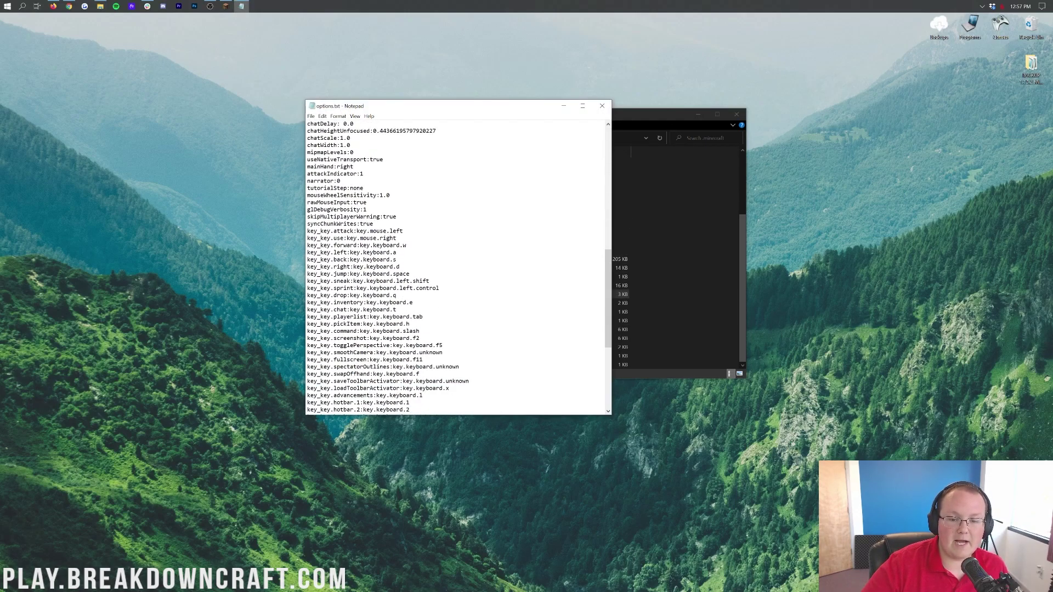
scroll(458, 269, up, 17)
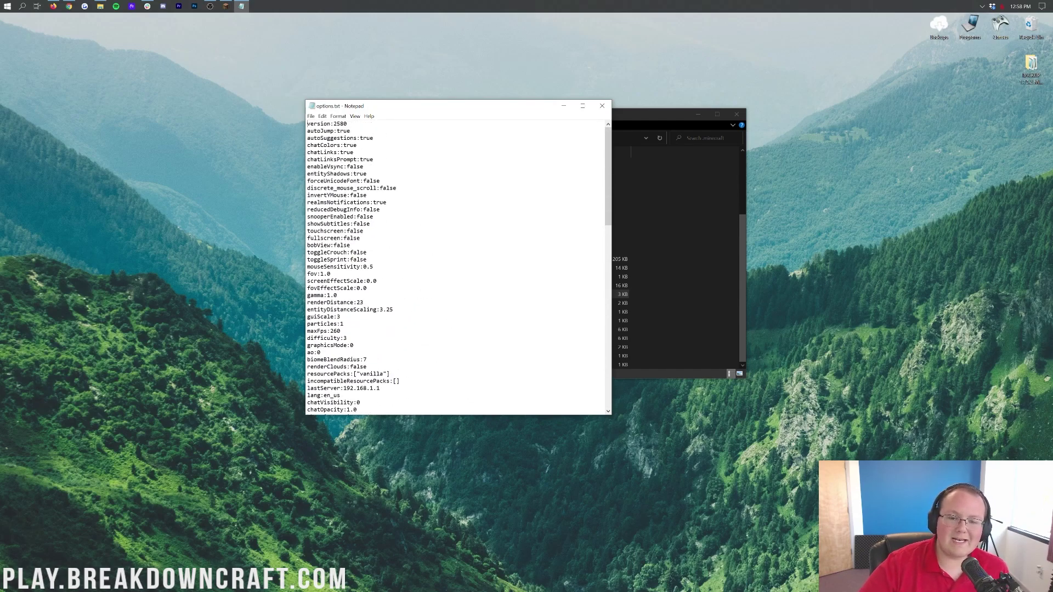
click(603, 106)
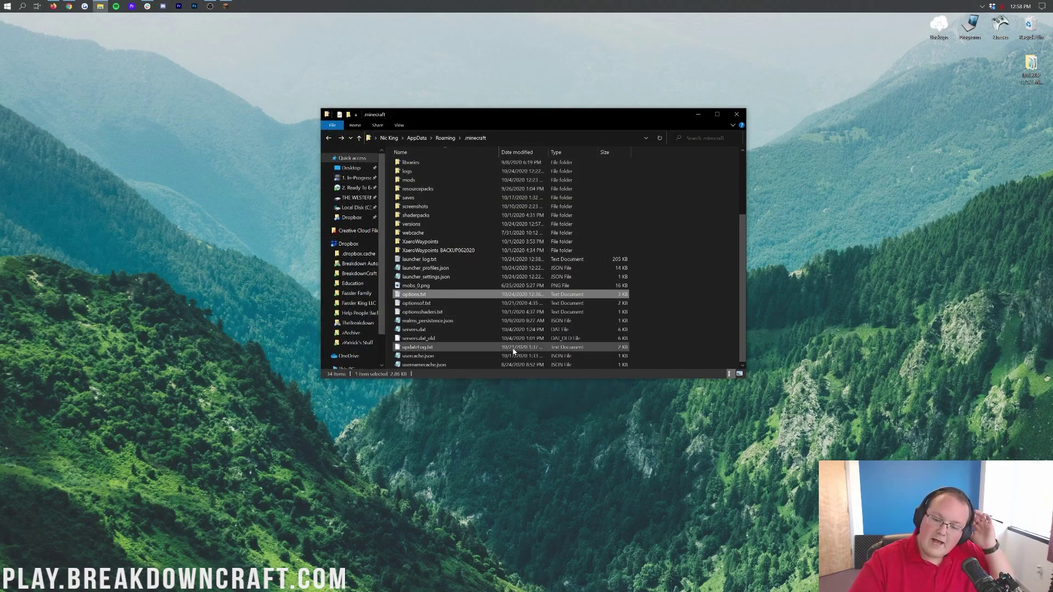
double_click(461, 311)
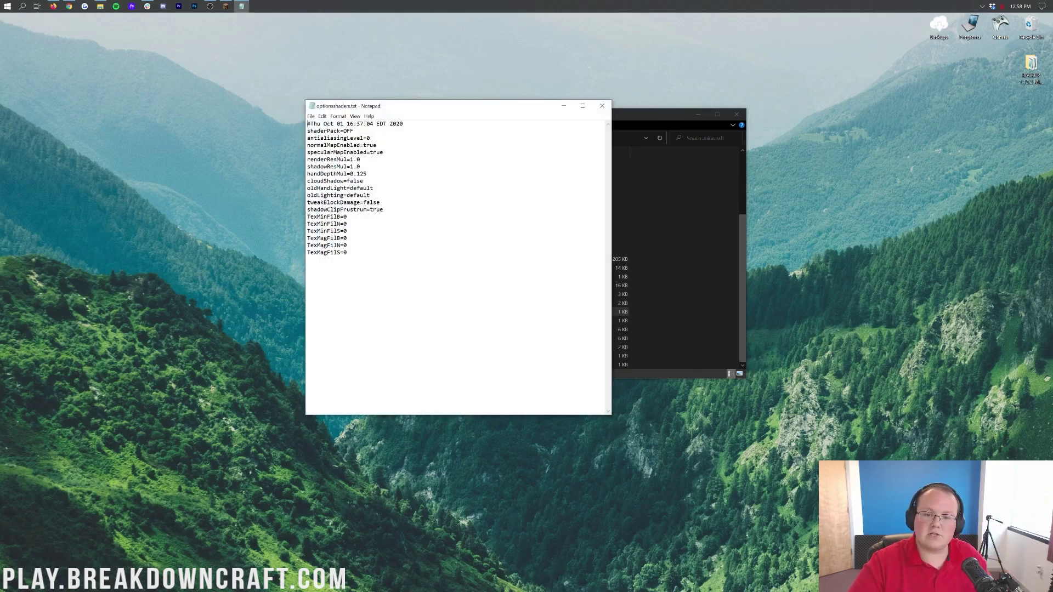
click(601, 106)
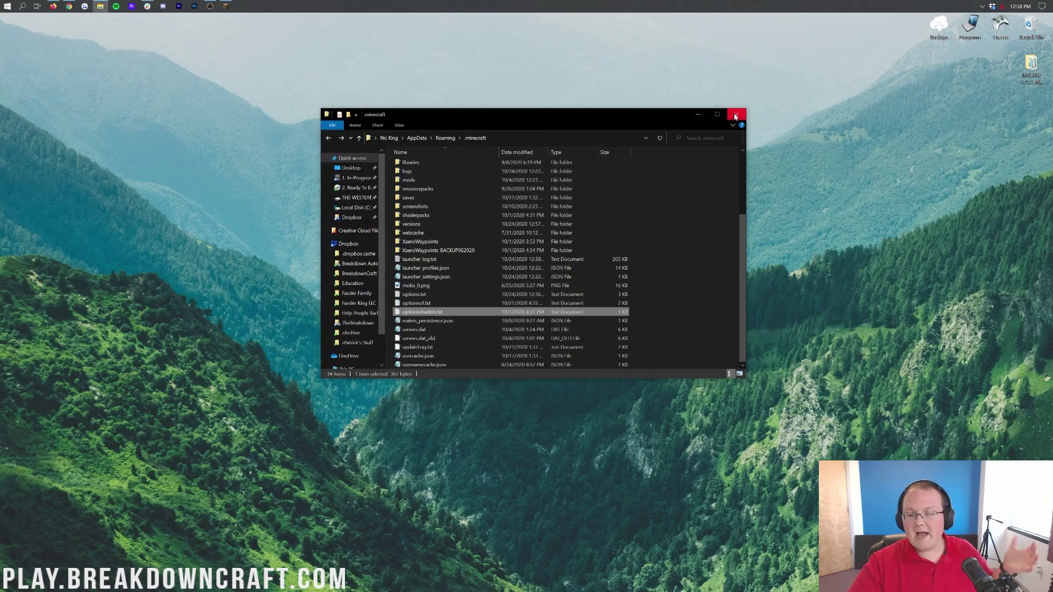
Step: Close Explorer and reopen AppData Roaming by running %appdata% from the Run dialog
click(736, 116)
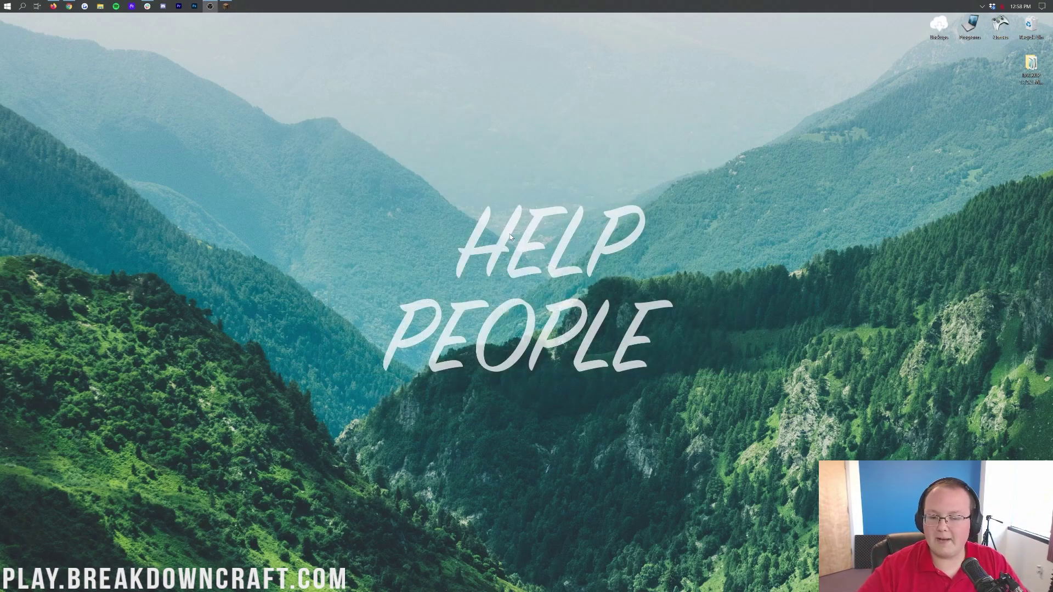
key(super)
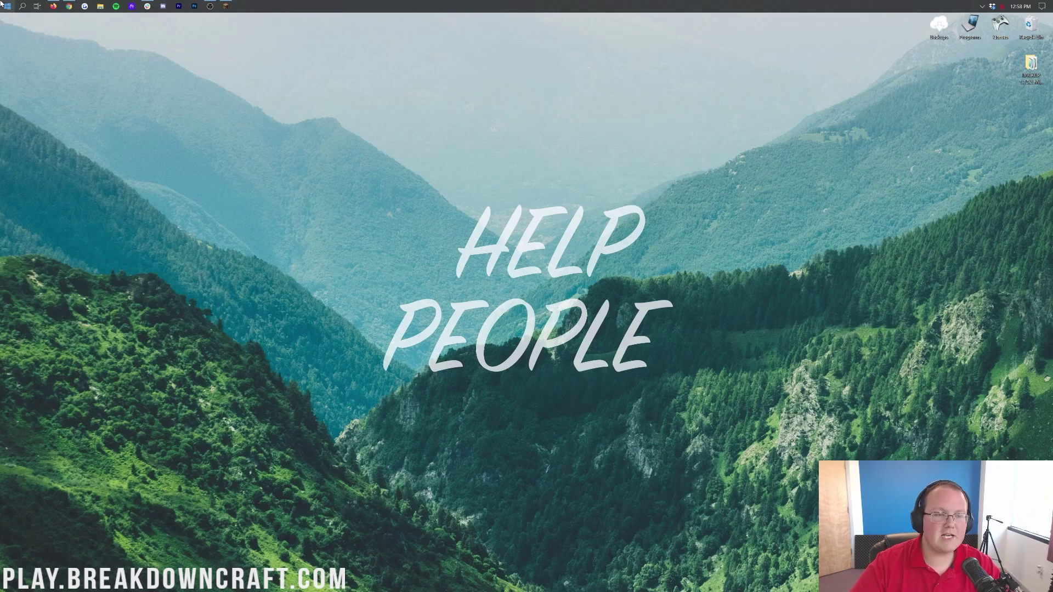
text(run)
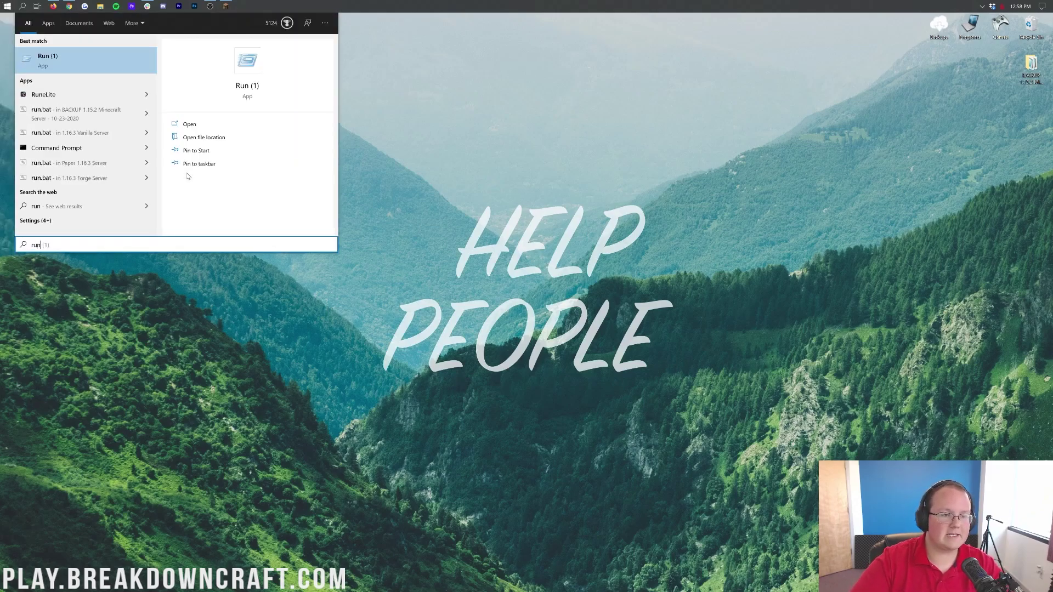
key(Return)
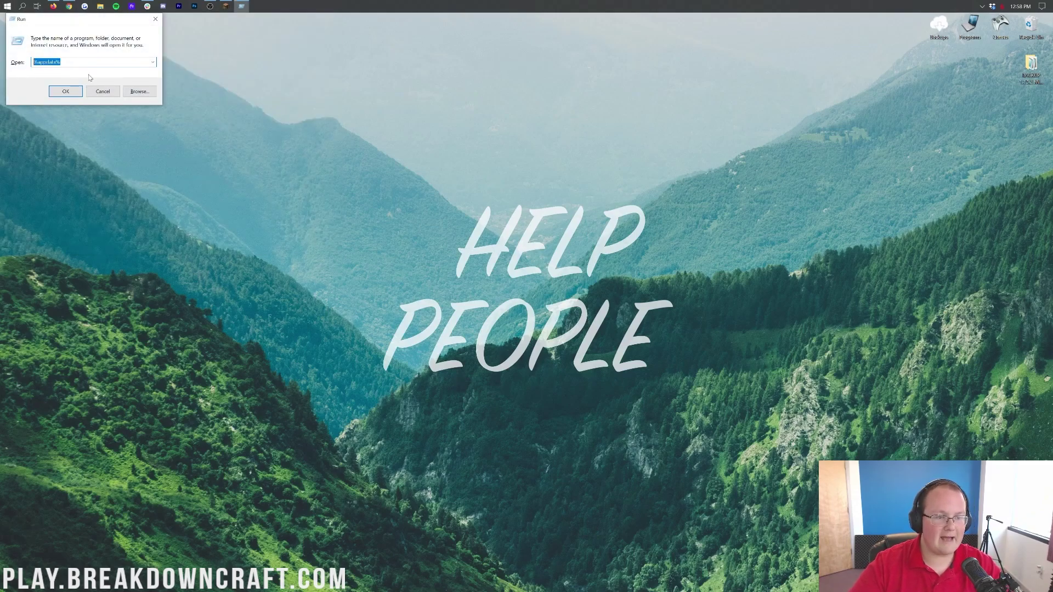
text(%appdata%)
key(Return)
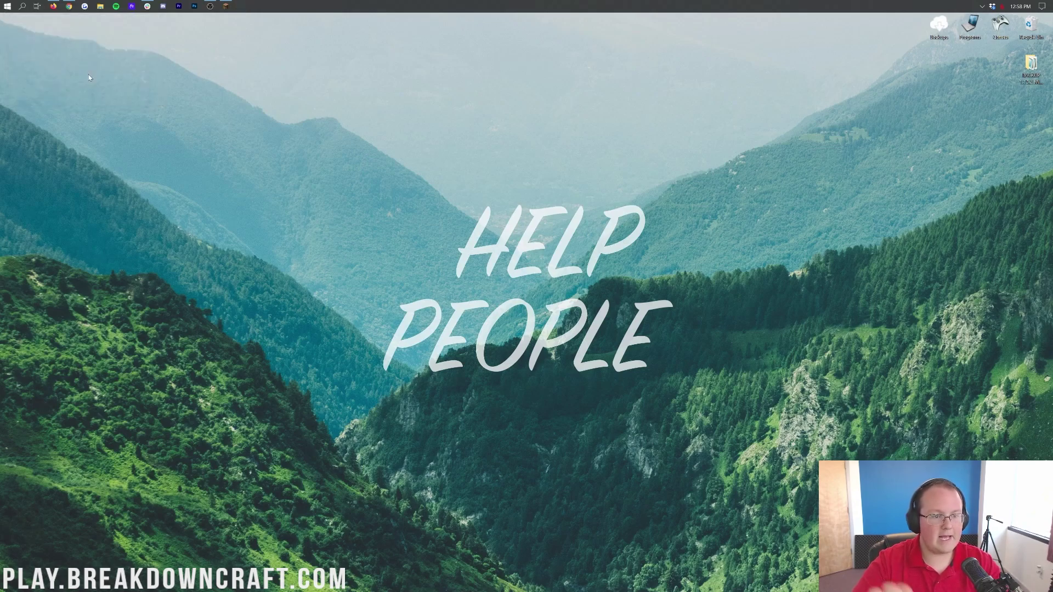
Step: Open .minecraft, close the window, and switch to the Minecraft game
double_click(496, 166)
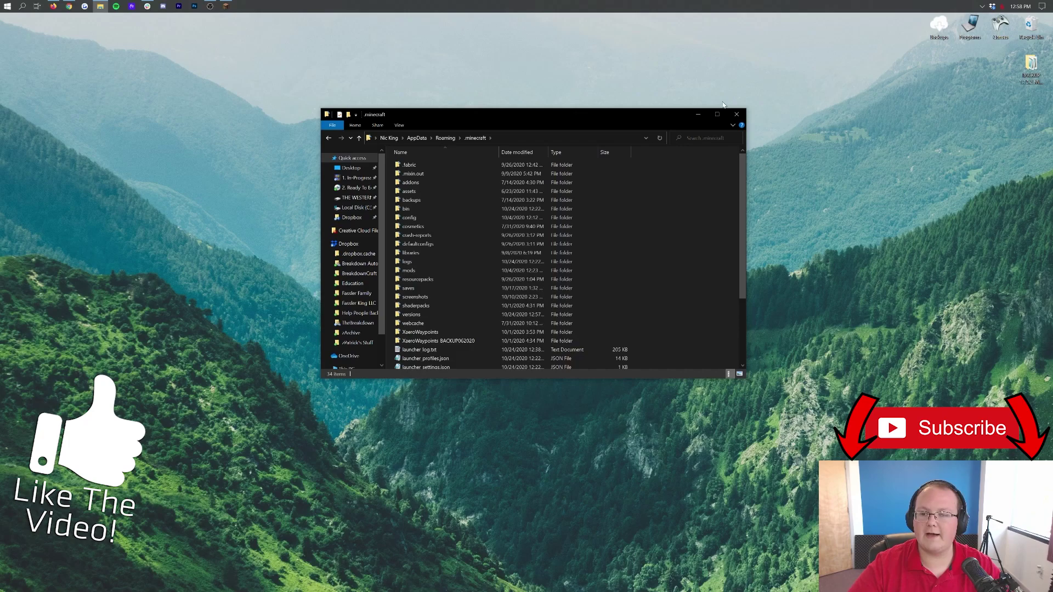
click(739, 113)
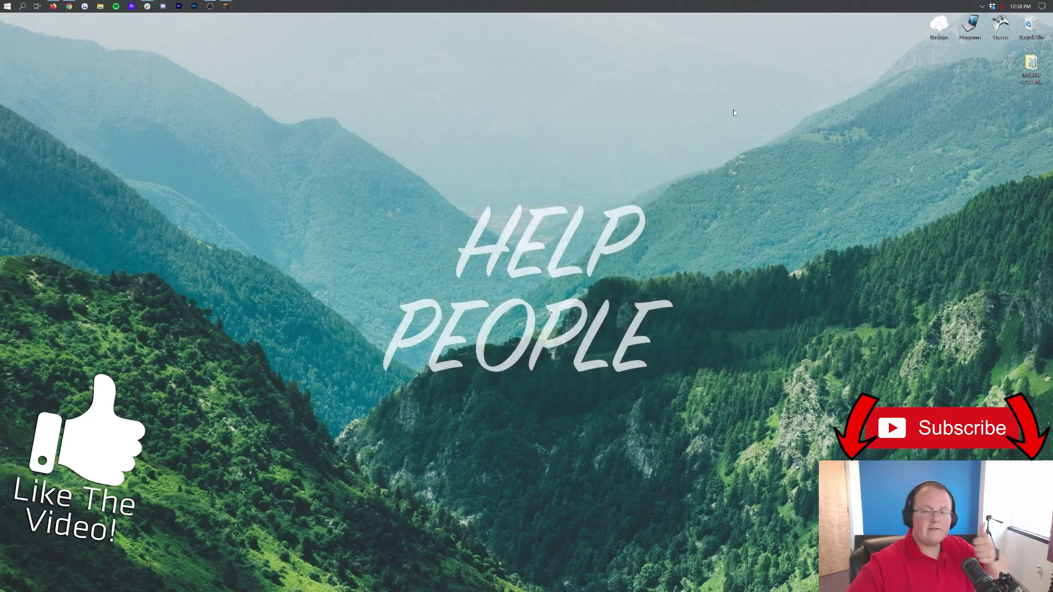
click(226, 5)
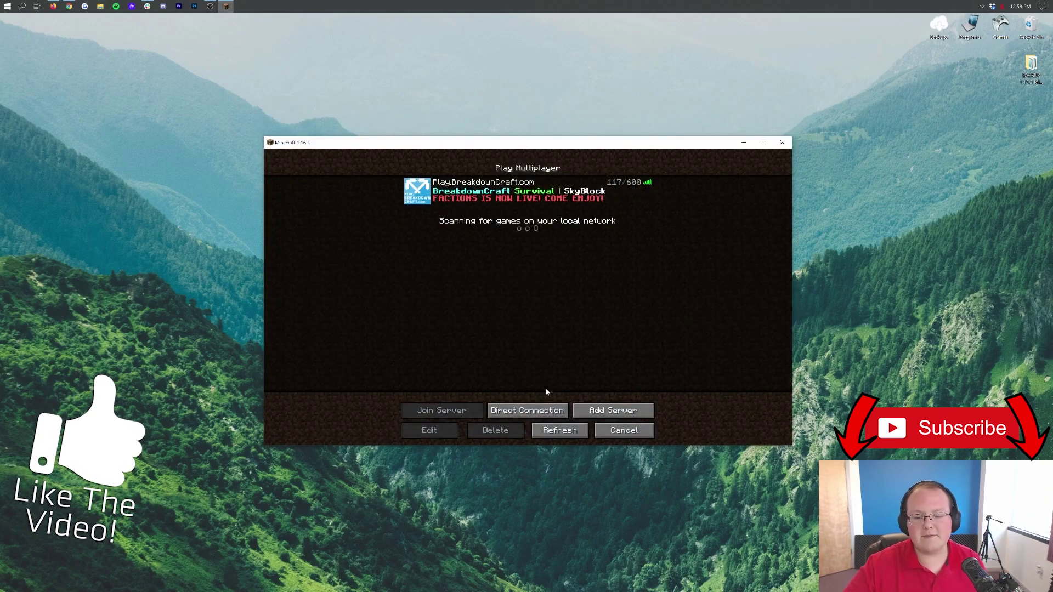